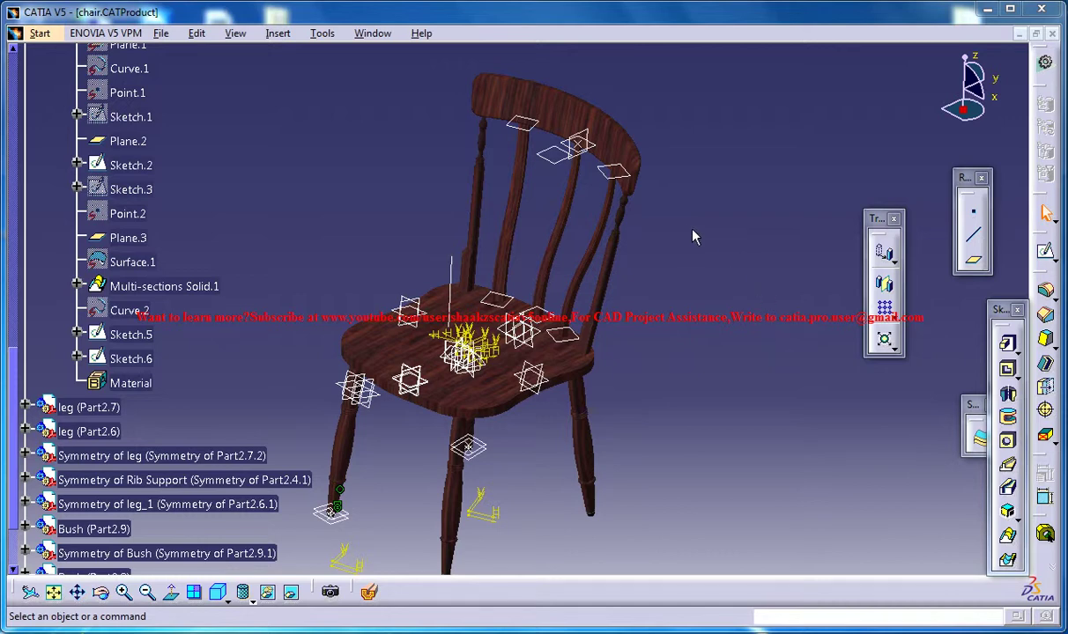
# - Bring Chair Study.CATProduct to the front from the Window menu
pyautogui.click(373, 33)
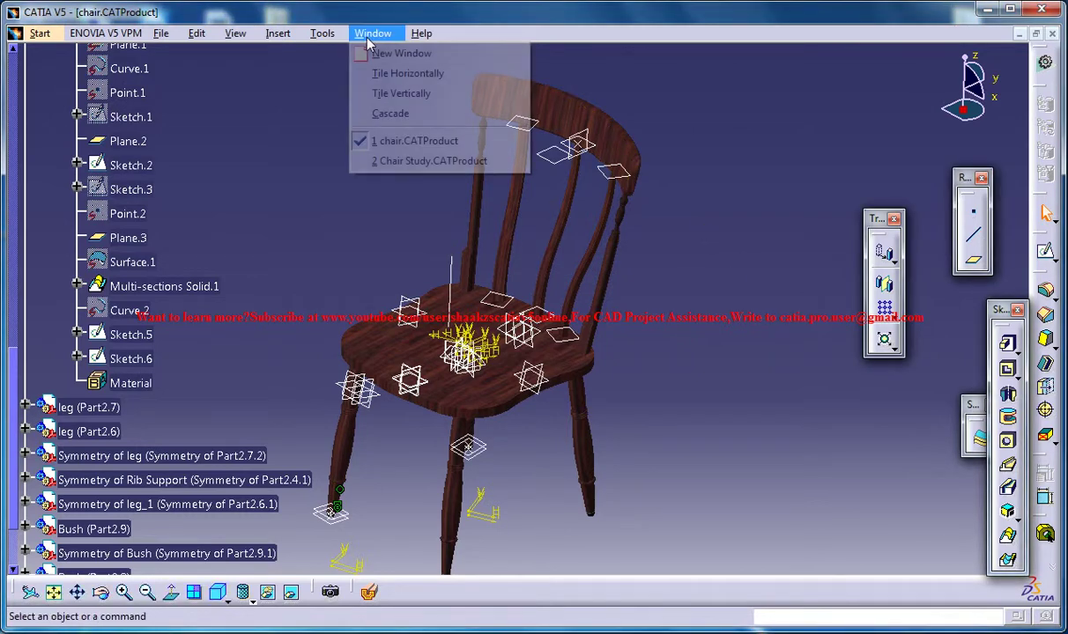
pyautogui.click(423, 161)
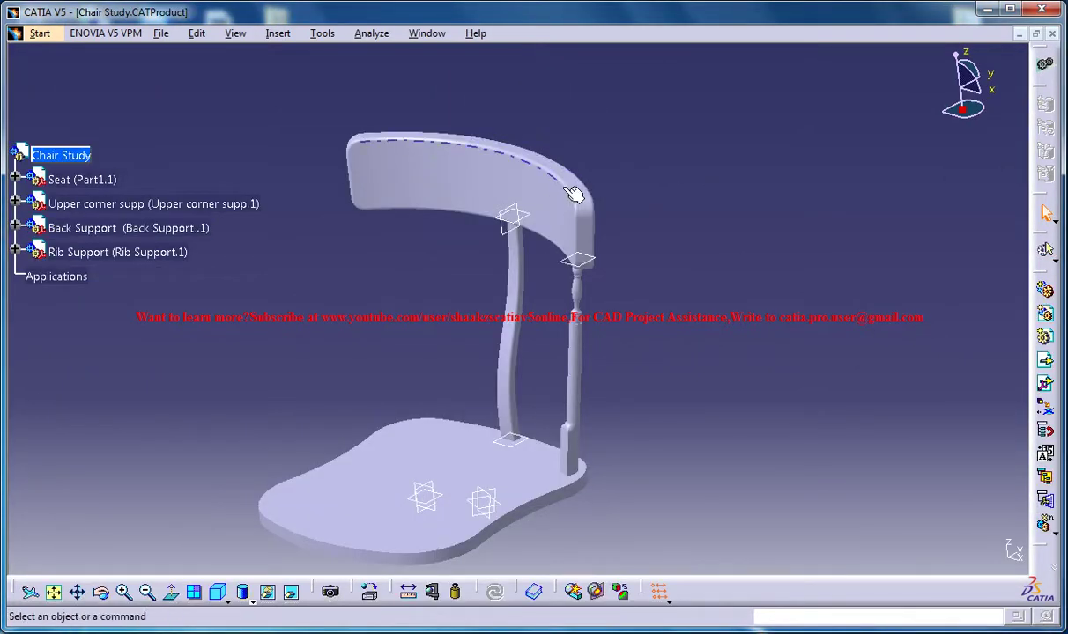
# - Select Rib Support in the tree and orbit in close, then open the Edit menu
pyautogui.moveTo(574, 194)
pyautogui.mouseDown(button='middle')
pyautogui.moveTo(658, 212)
pyautogui.moveTo(485, 298)
pyautogui.mouseUp(button='middle')
pyautogui.click(138, 253)
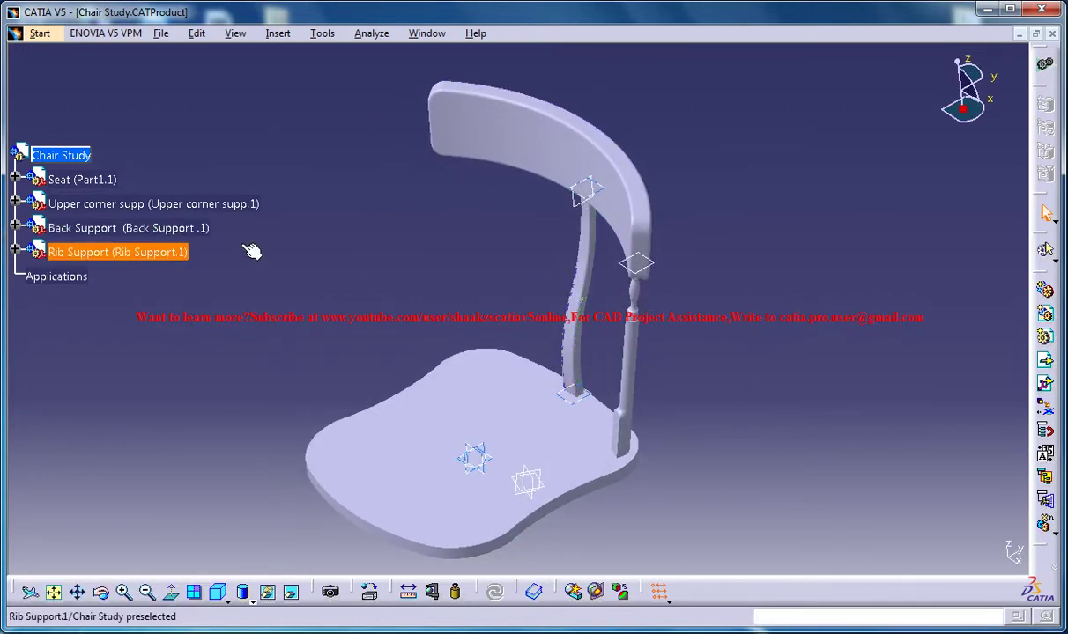
pyautogui.moveTo(586, 291); pyautogui.dragTo(608, 171, button='middle')
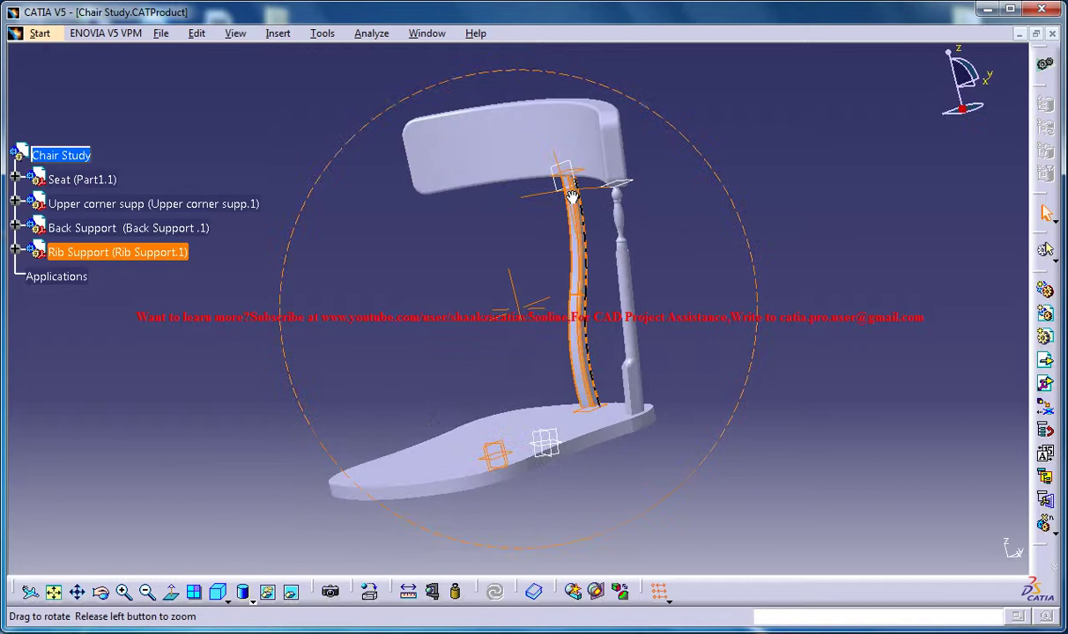
pyautogui.moveTo(562, 316)
pyautogui.mouseDown(button='middle')
pyautogui.moveTo(615, 286)
pyautogui.moveTo(453, 314)
pyautogui.moveTo(579, 409)
pyautogui.moveTo(584, 477)
pyautogui.mouseUp(button='middle')
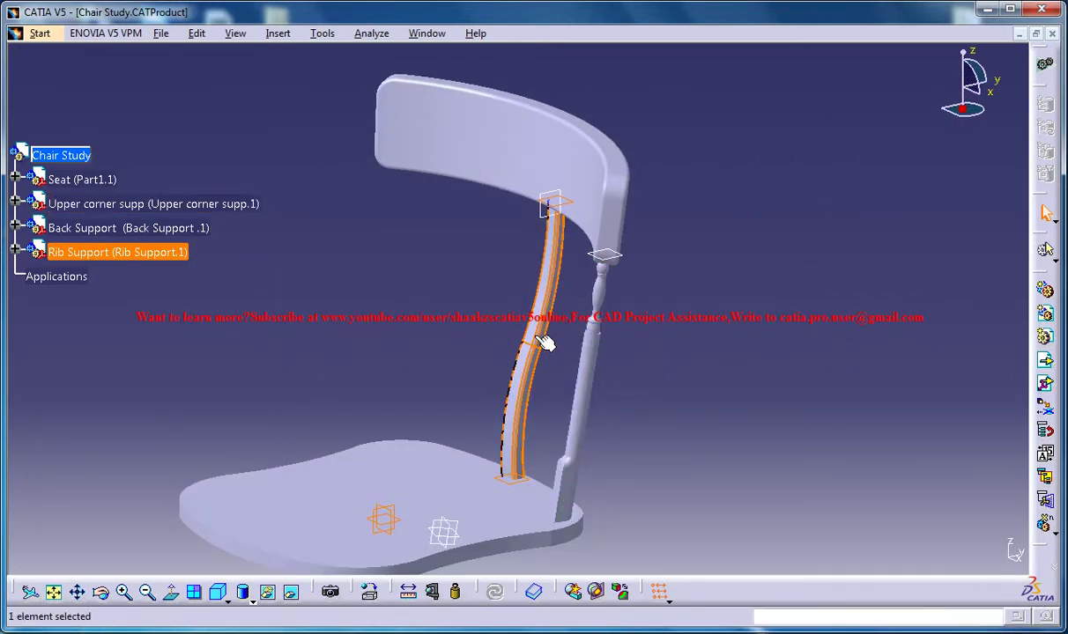
pyautogui.moveTo(546, 343); pyautogui.dragTo(508, 336, button='middle')
pyautogui.click(277, 34)
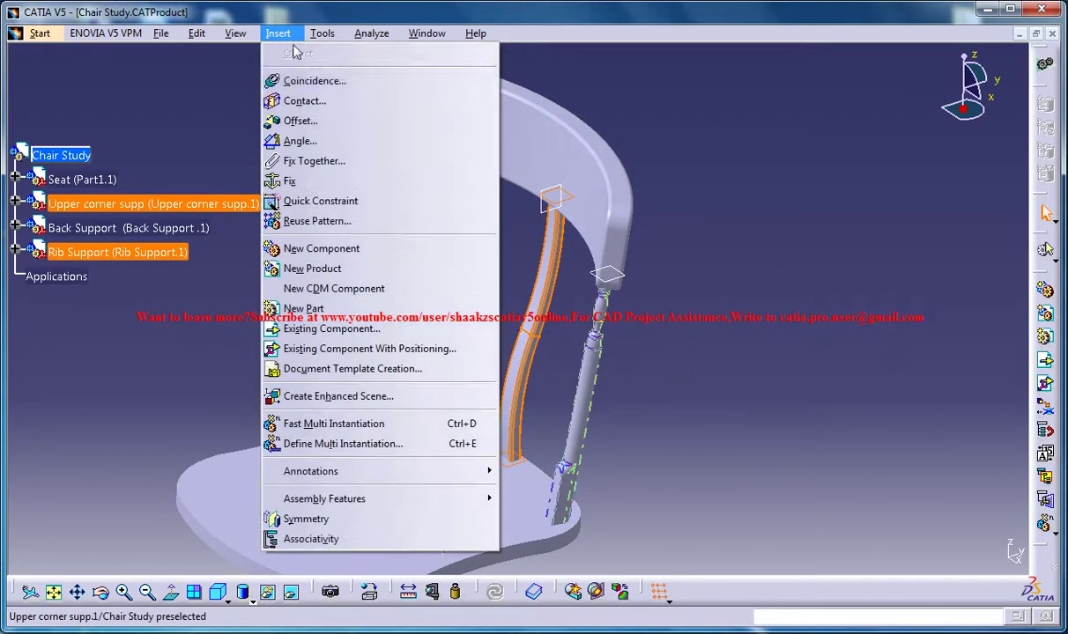
pyautogui.moveTo(196, 33)
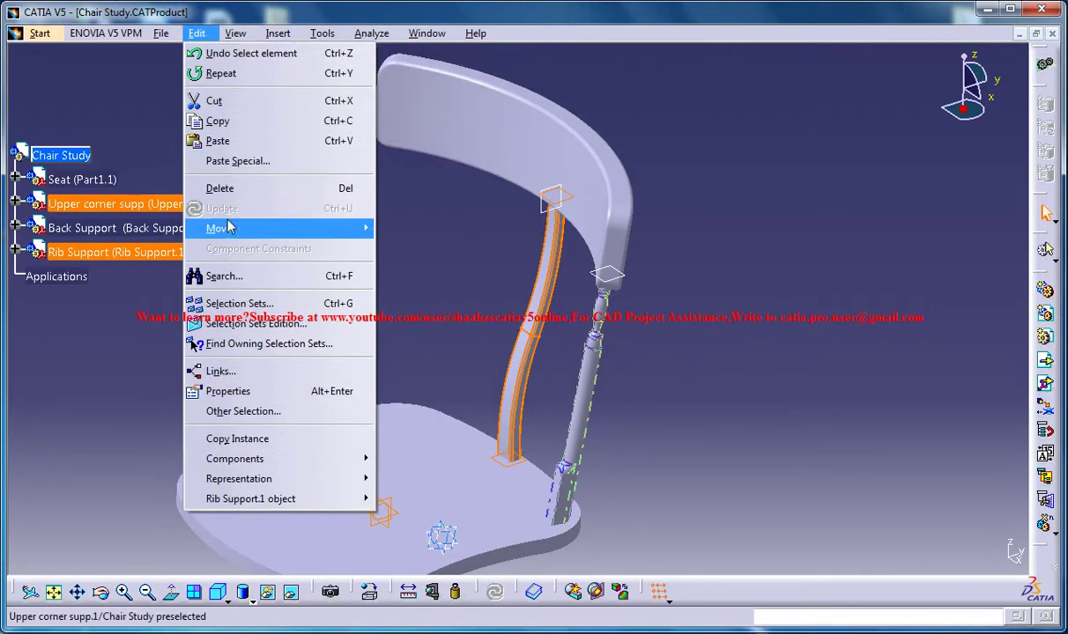
# - Drag the Rib Support along the Y axis into place between seat and back
pyautogui.moveTo(218, 228)
pyautogui.click(407, 227)
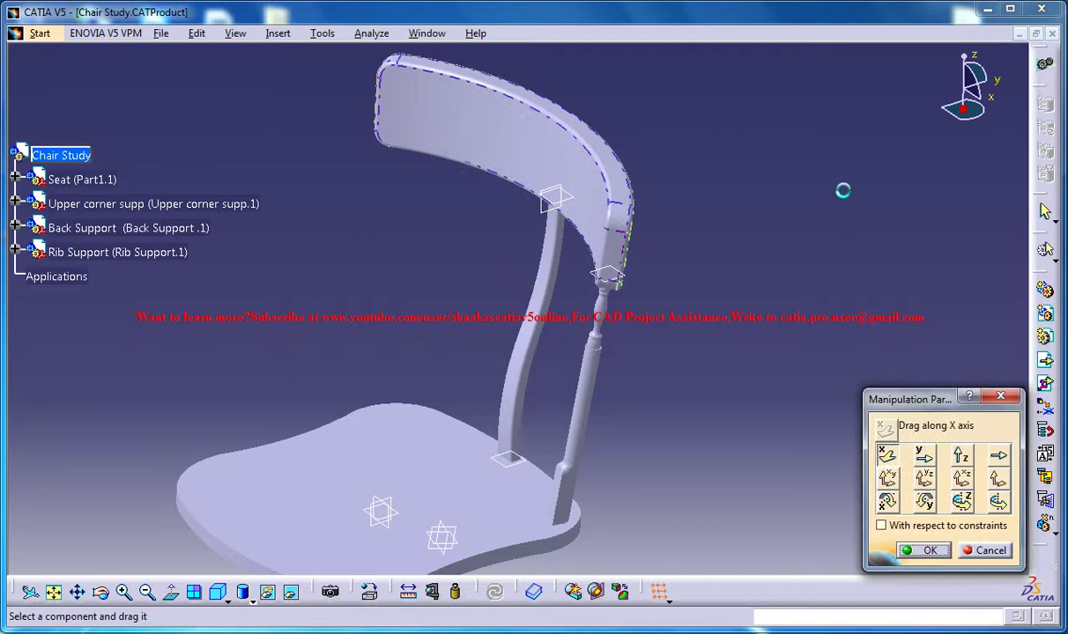
pyautogui.click(925, 457)
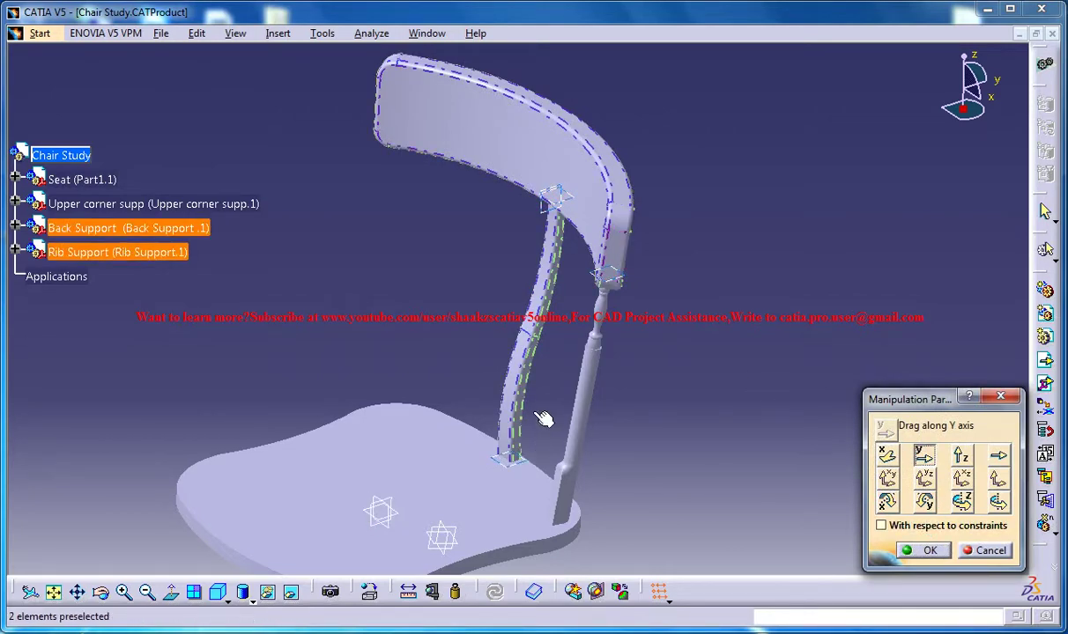
pyautogui.moveTo(537, 218); pyautogui.dragTo(633, 394, button='middle')
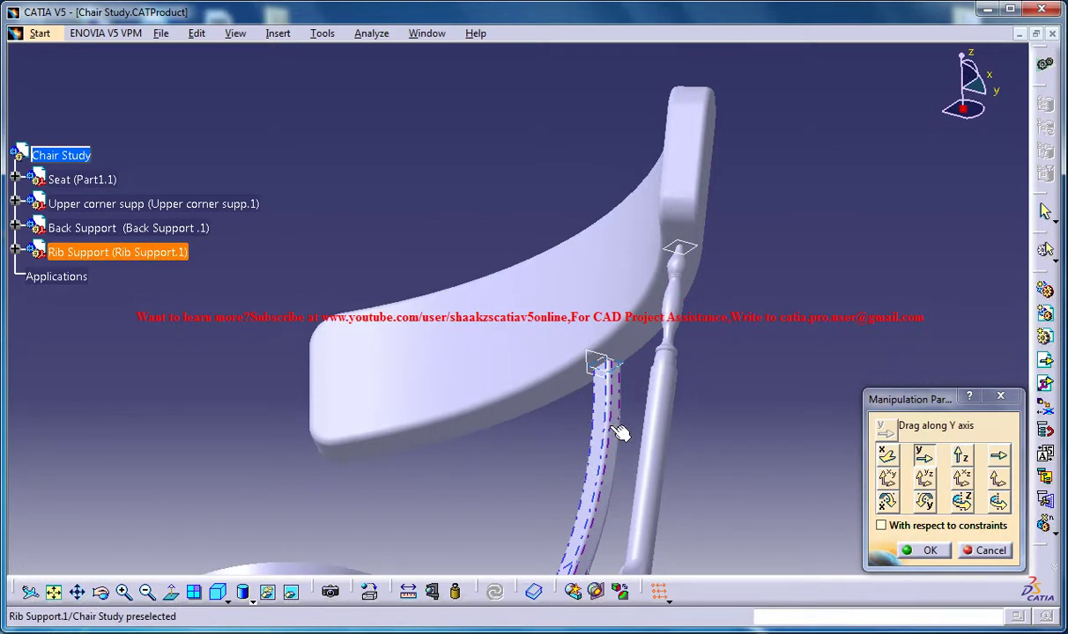
pyautogui.moveTo(620, 431); pyautogui.dragTo(607, 430)
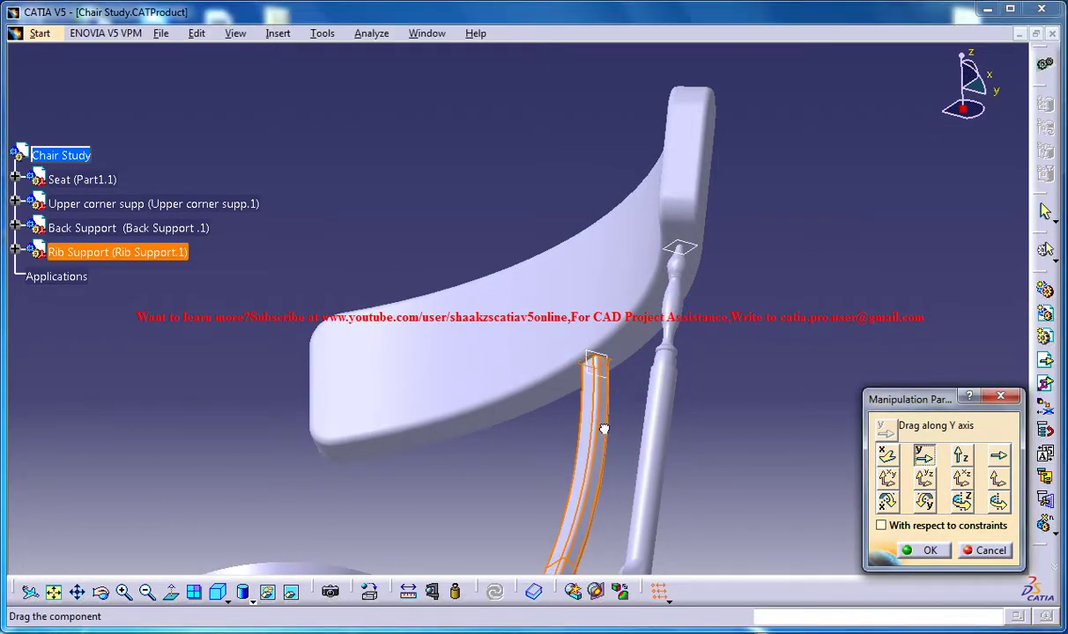
pyautogui.moveTo(605, 430); pyautogui.dragTo(608, 428)
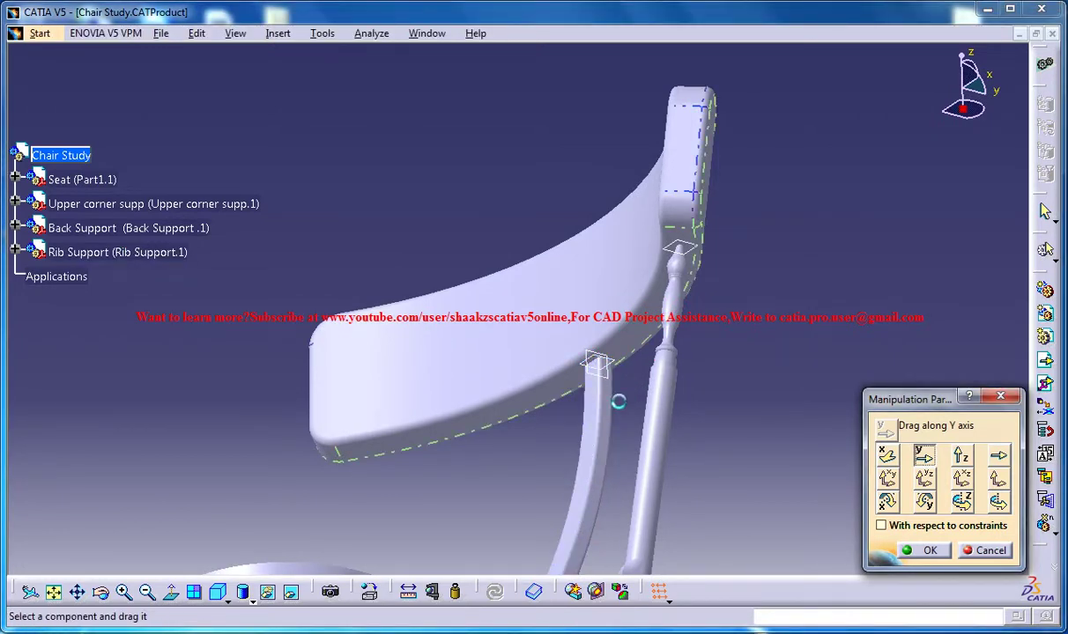
# - Check the Rib Support's new position from several angles and apply the move
pyautogui.moveTo(636, 430)
pyautogui.mouseDown(button='middle')
pyautogui.moveTo(329, 280)
pyautogui.moveTo(352, 159)
pyautogui.mouseUp(button='middle')
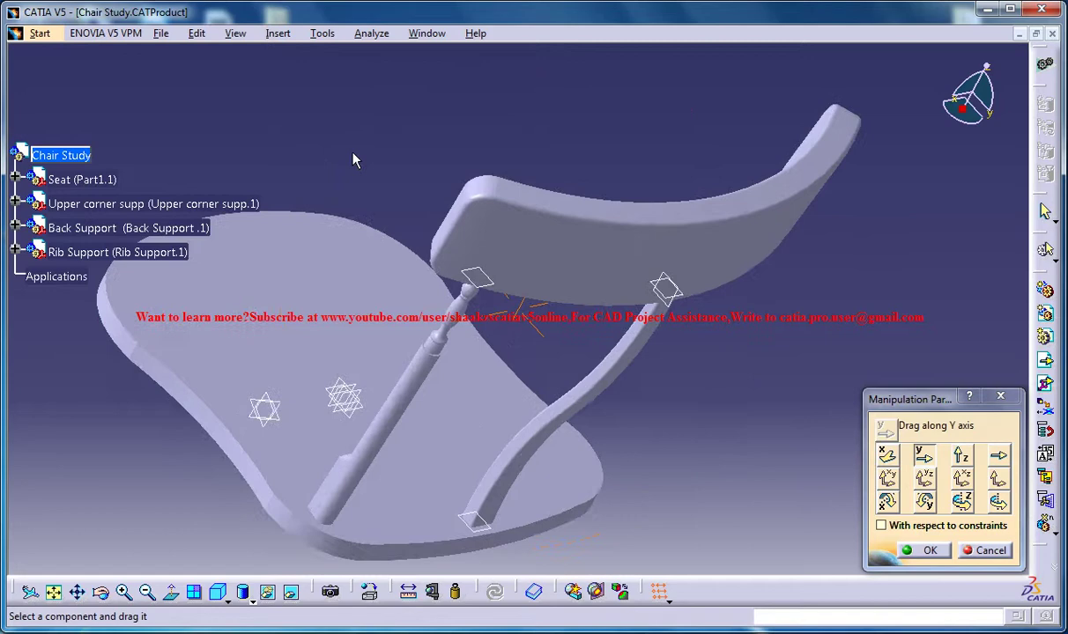
pyautogui.moveTo(454, 402)
pyautogui.mouseDown(button='middle')
pyautogui.moveTo(464, 352)
pyautogui.moveTo(416, 369)
pyautogui.moveTo(453, 405)
pyautogui.moveTo(351, 445)
pyautogui.mouseUp(button='middle')
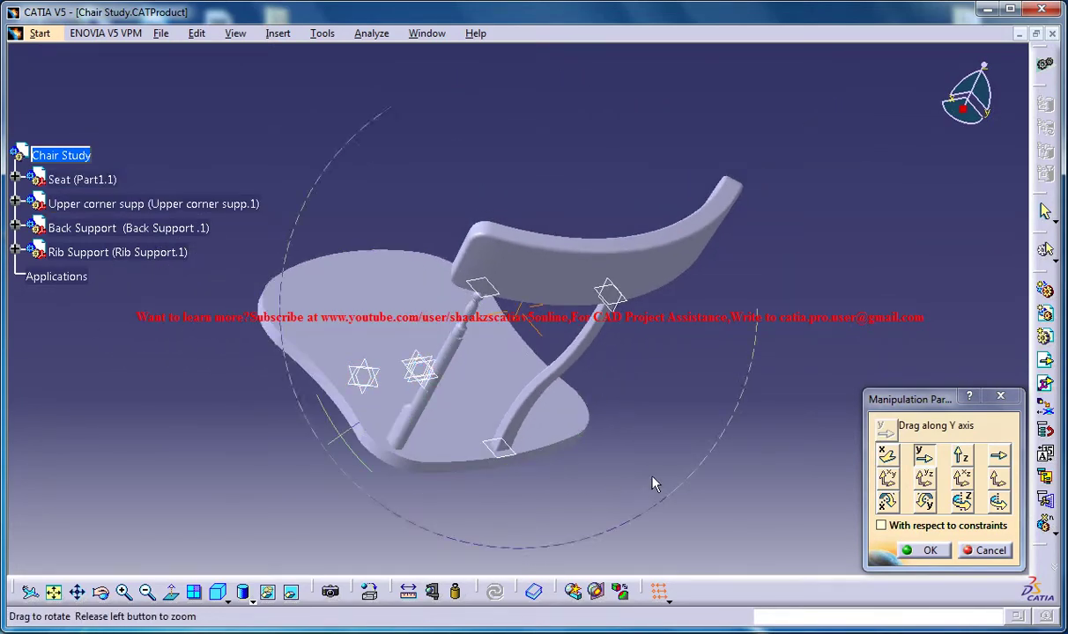
pyautogui.moveTo(617, 449)
pyautogui.mouseDown(button='middle')
pyautogui.moveTo(489, 469)
pyautogui.moveTo(538, 395)
pyautogui.mouseUp(button='middle')
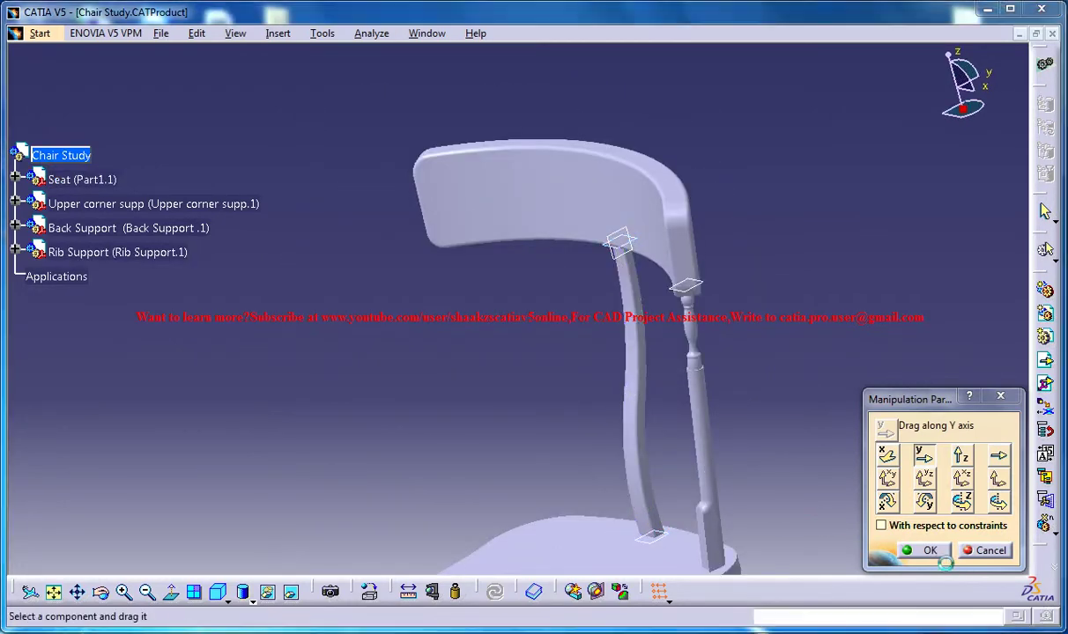
pyautogui.click(984, 550)
pyautogui.moveTo(646, 420)
pyautogui.mouseDown(button='middle')
pyautogui.moveTo(682, 352)
pyautogui.moveTo(678, 396)
pyautogui.mouseUp(button='middle')
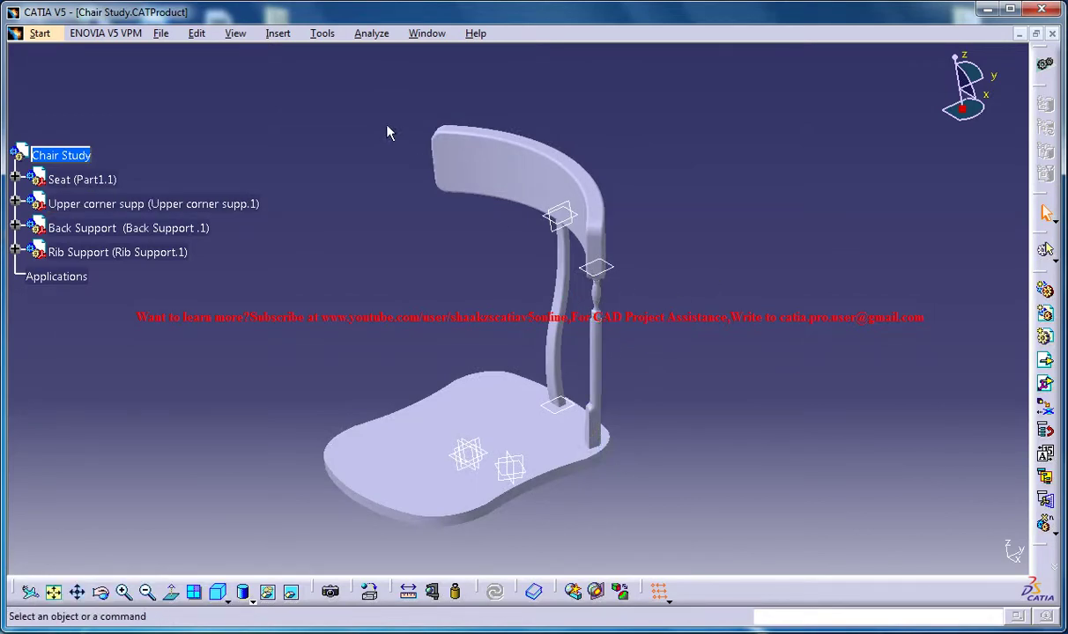
# - Mirror Upper corner supp across the seat's yz plane as a new component
pyautogui.click(278, 34)
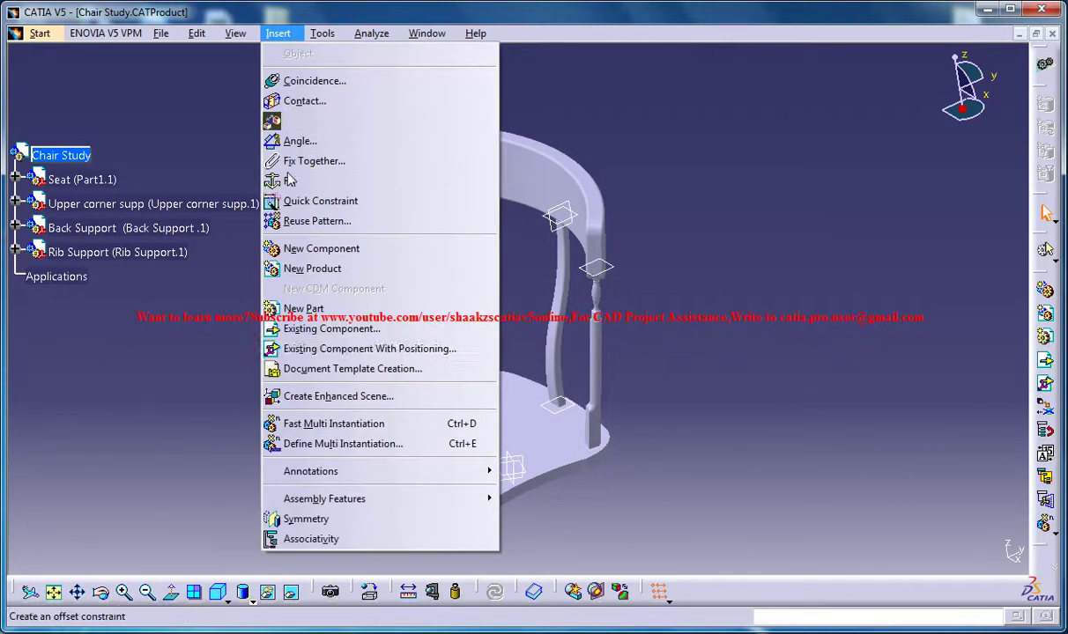
pyautogui.click(348, 525)
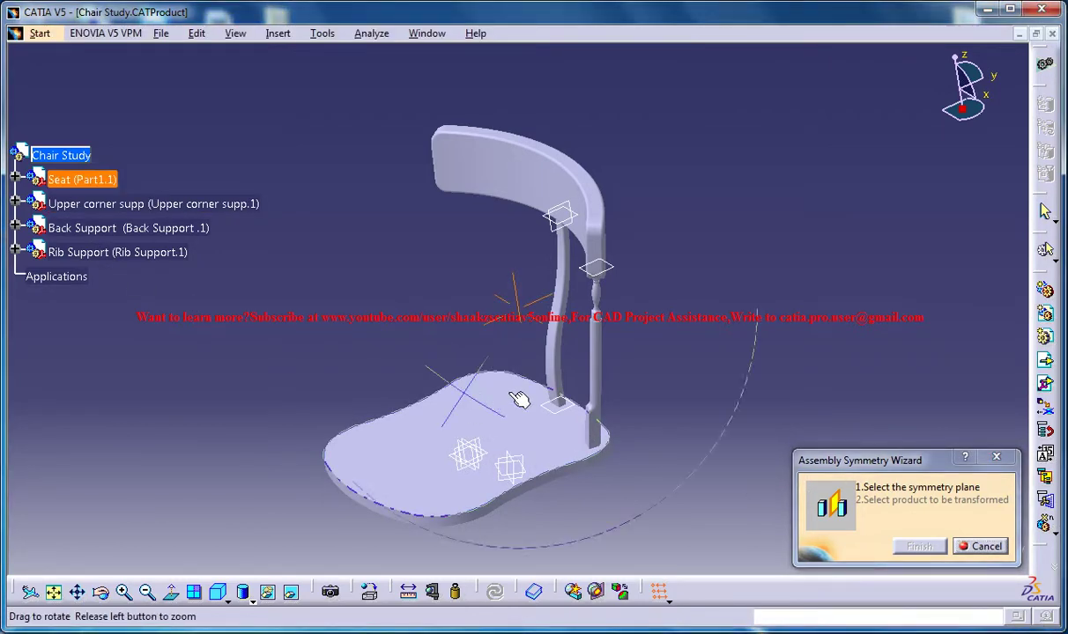
pyautogui.moveTo(514, 396)
pyautogui.mouseDown(button='middle')
pyautogui.moveTo(578, 364)
pyautogui.moveTo(615, 381)
pyautogui.moveTo(542, 285)
pyautogui.mouseUp(button='middle')
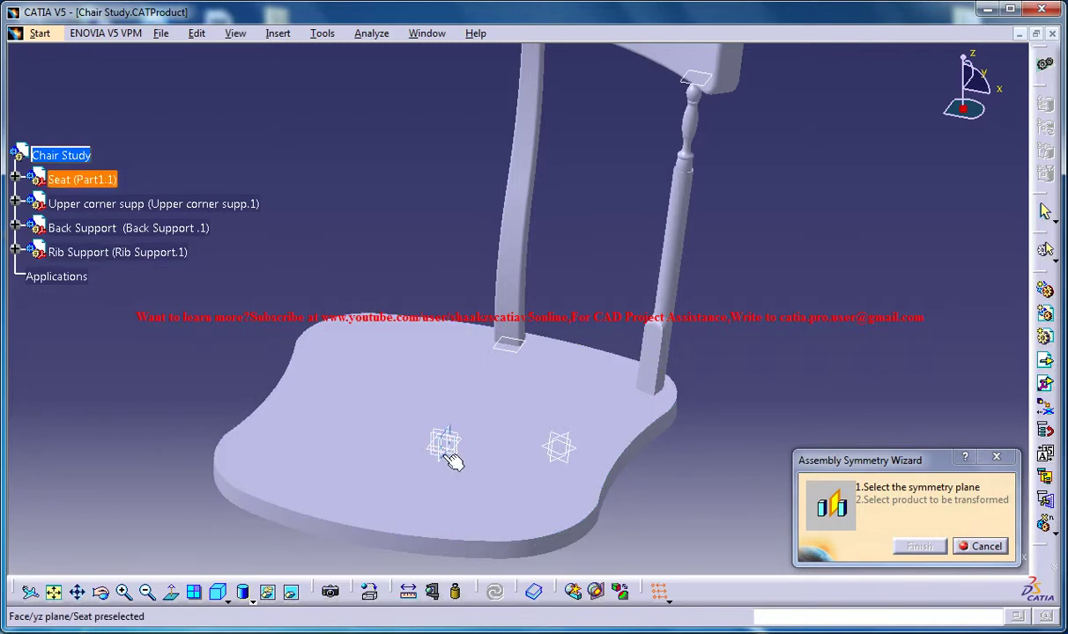
pyautogui.click(448, 459)
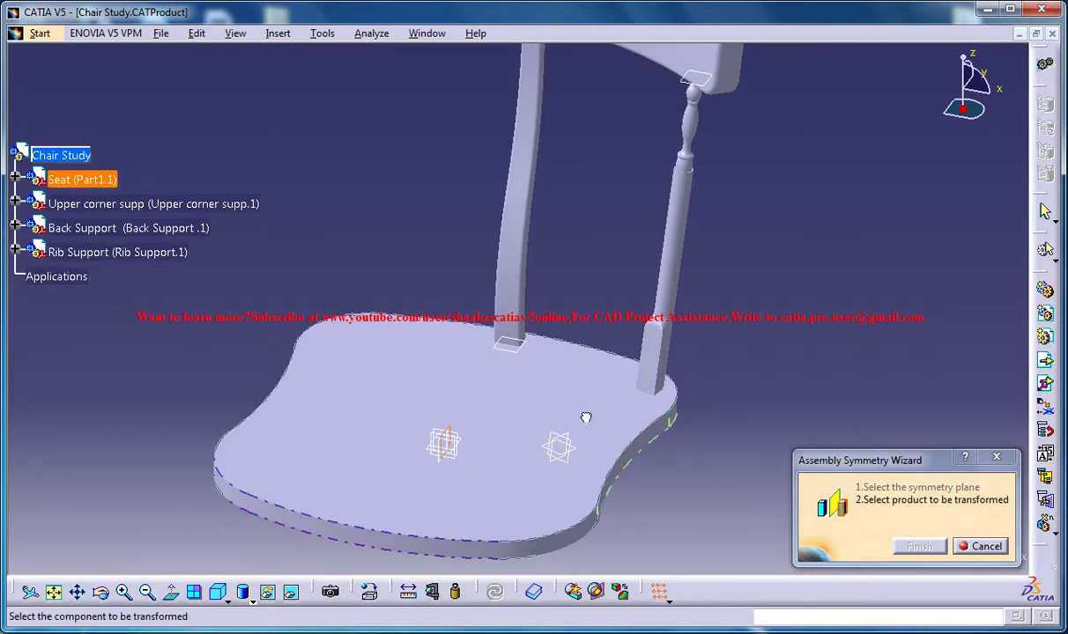
pyautogui.click(686, 280)
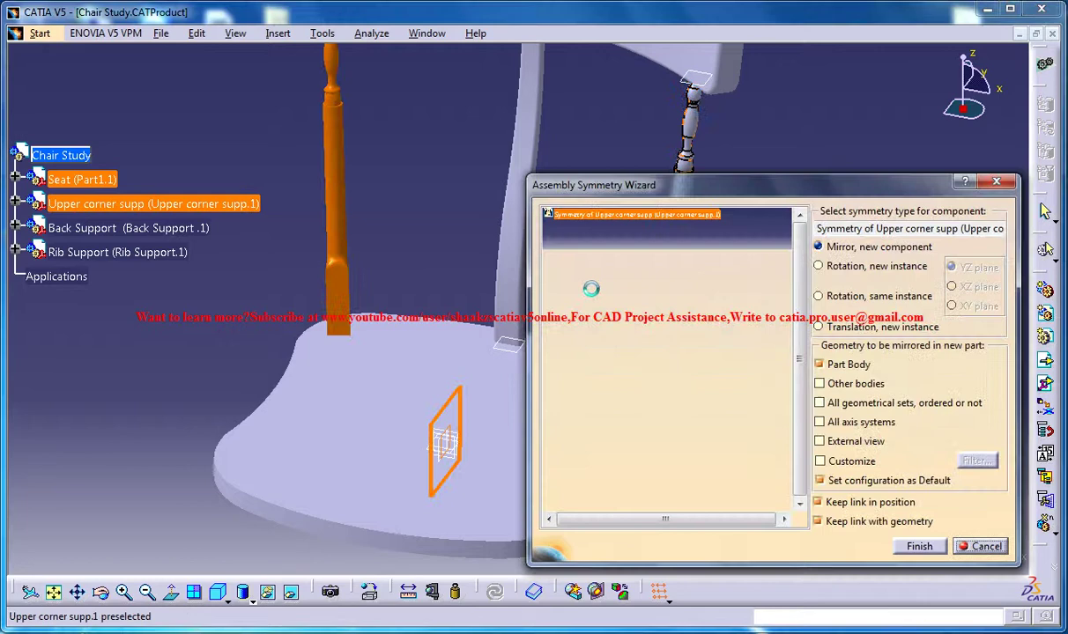
pyautogui.moveTo(470, 201); pyautogui.dragTo(476, 326, button='middle')
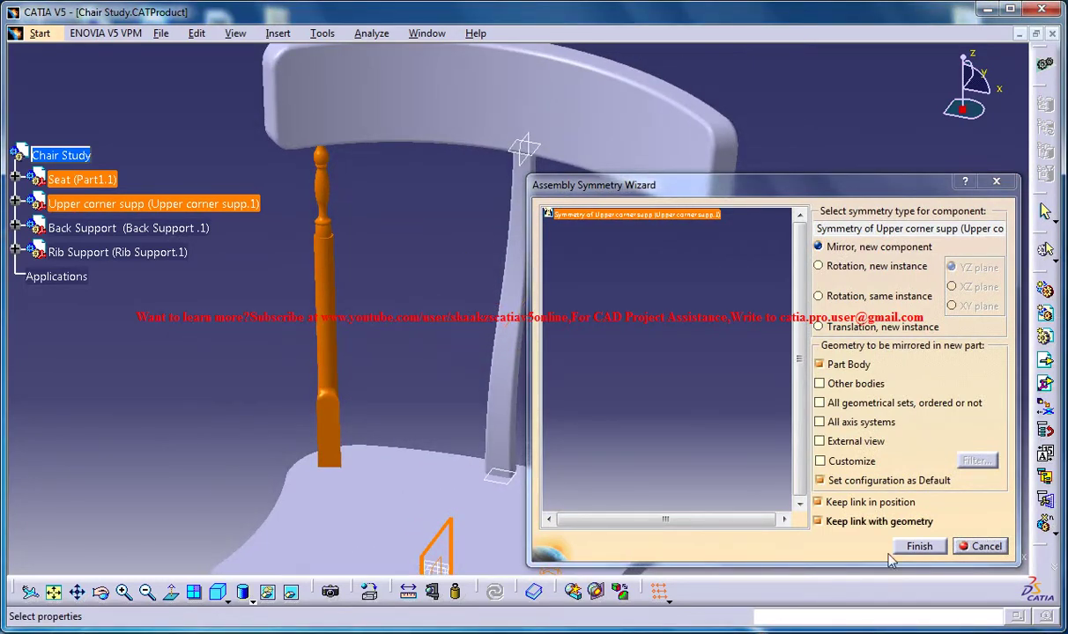
pyautogui.click(921, 547)
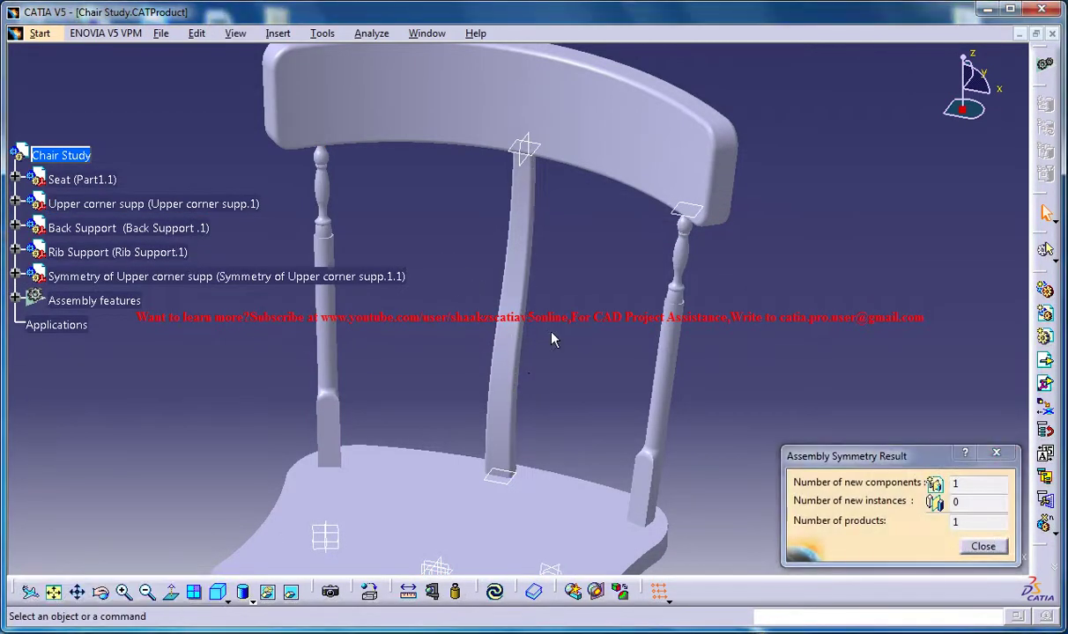
# - Close the symmetry summary and select the Rib Support in the view
pyautogui.click(984, 546)
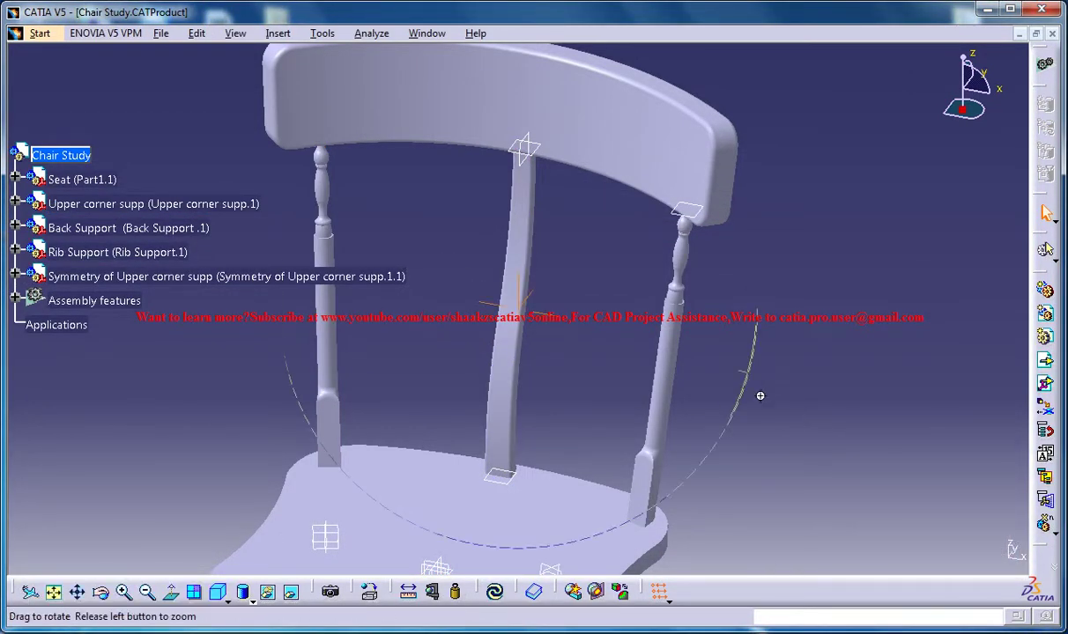
pyautogui.moveTo(759, 396)
pyautogui.mouseDown(button='middle')
pyautogui.moveTo(680, 422)
pyautogui.moveTo(510, 437)
pyautogui.moveTo(672, 457)
pyautogui.moveTo(704, 447)
pyautogui.moveTo(667, 405)
pyautogui.moveTo(612, 389)
pyautogui.moveTo(615, 357)
pyautogui.mouseUp(button='middle')
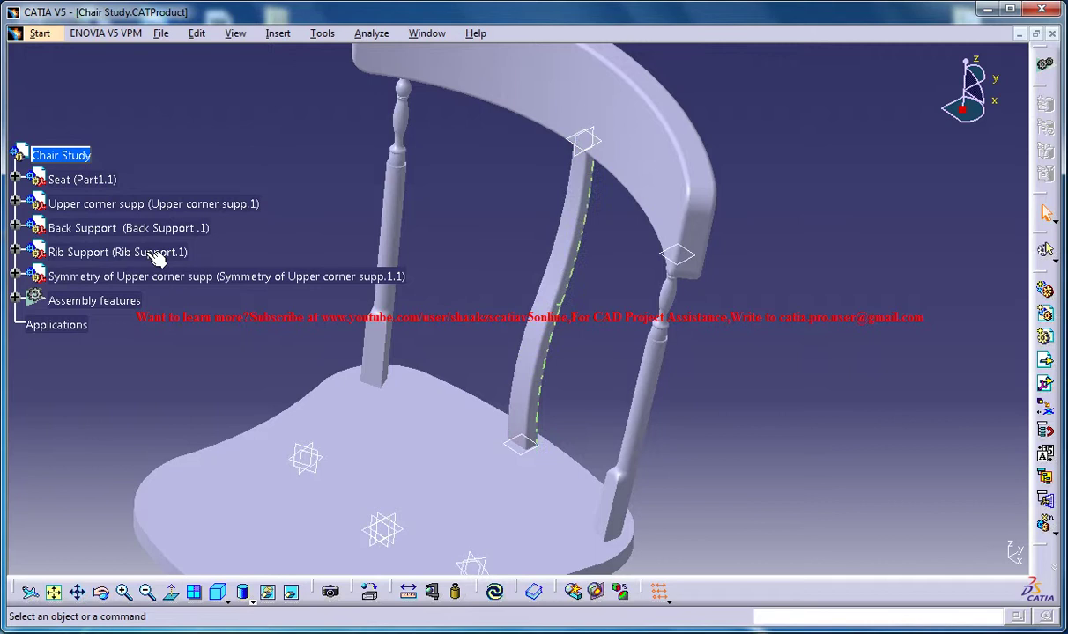
pyautogui.click(503, 317)
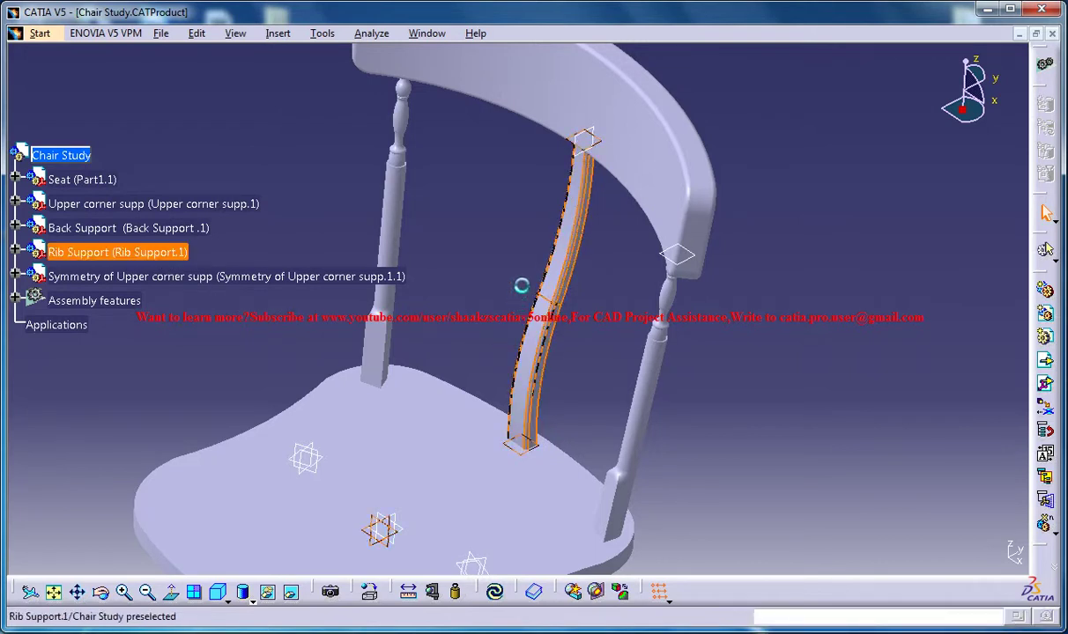
pyautogui.moveTo(522, 286)
pyautogui.mouseDown(button='middle')
pyautogui.moveTo(500, 246)
pyautogui.moveTo(519, 345)
pyautogui.mouseUp(button='middle')
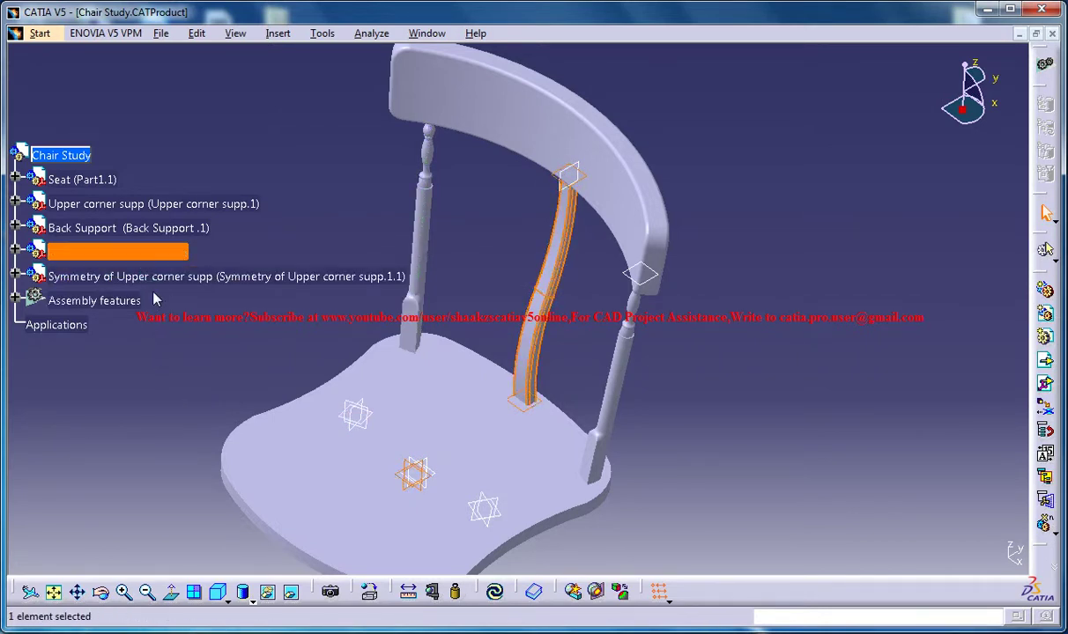
# - Copy Rib Support.1 and paste it under Chair Study as Rib Support.2
pyautogui.rightClick(129, 253)
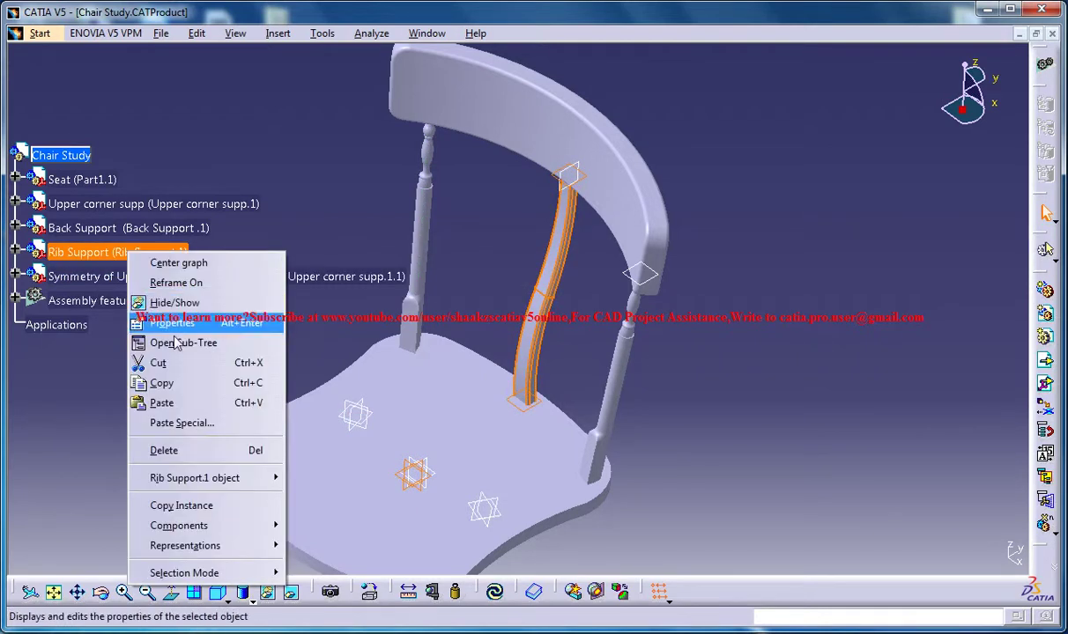
pyautogui.click(172, 384)
pyautogui.click(58, 157)
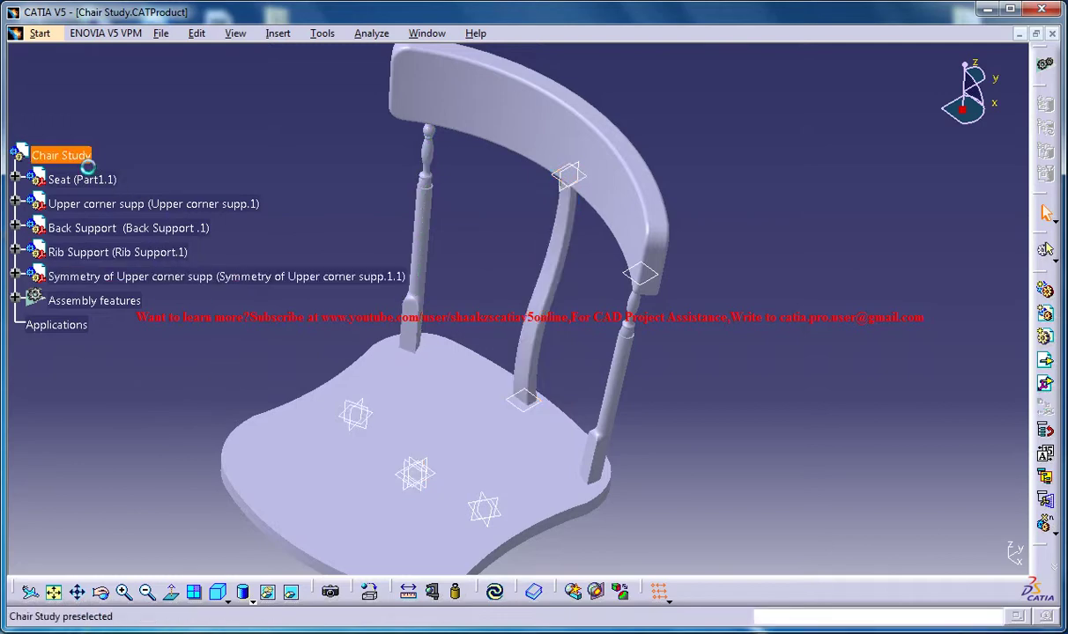
pyautogui.rightClick(76, 156)
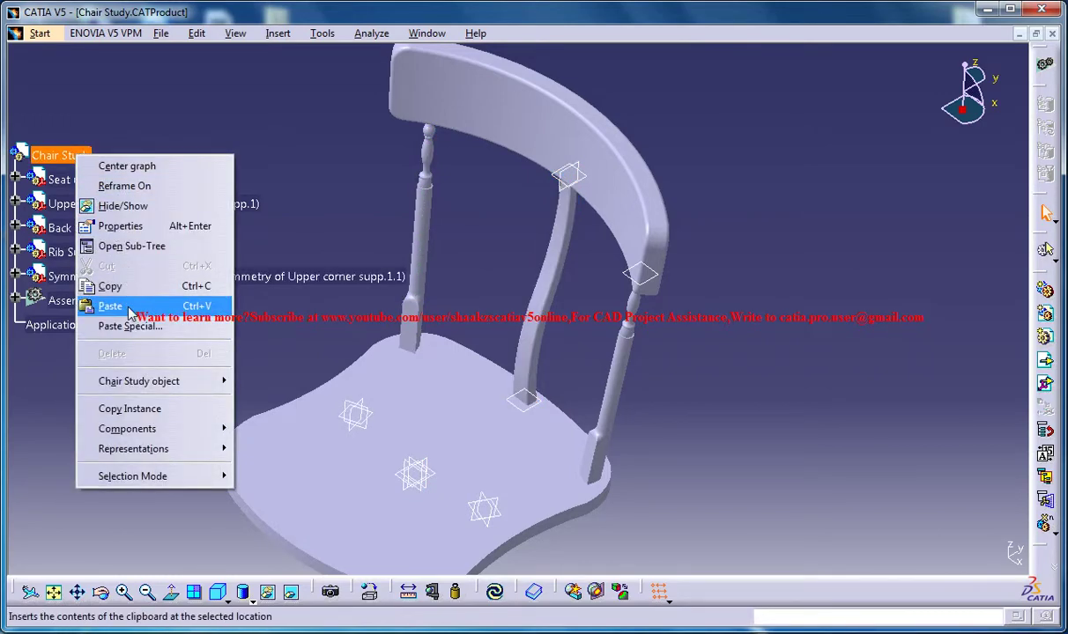
pyautogui.click(110, 307)
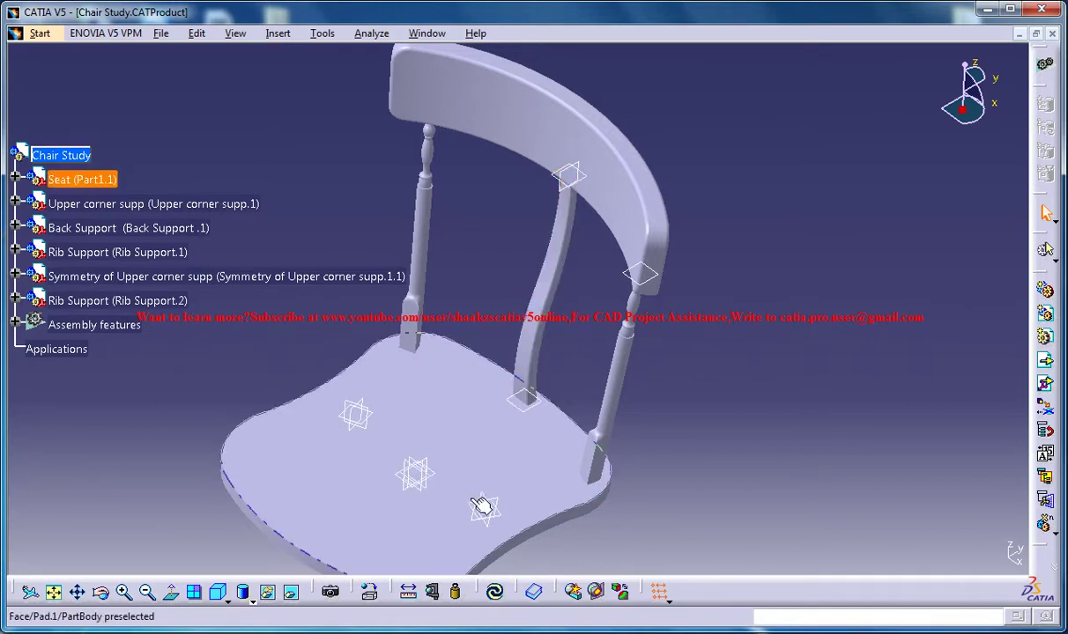
# - Expand Back Support down to its PartBody and select the Rib.1 feature
pyautogui.click(634, 194)
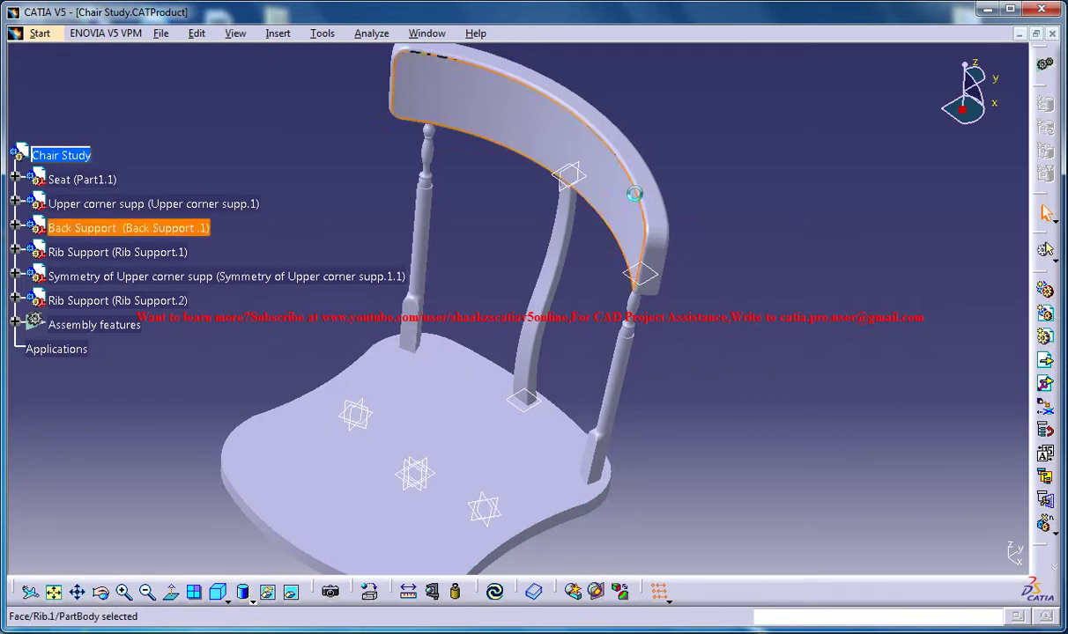
pyautogui.click(16, 227)
pyautogui.click(32, 252)
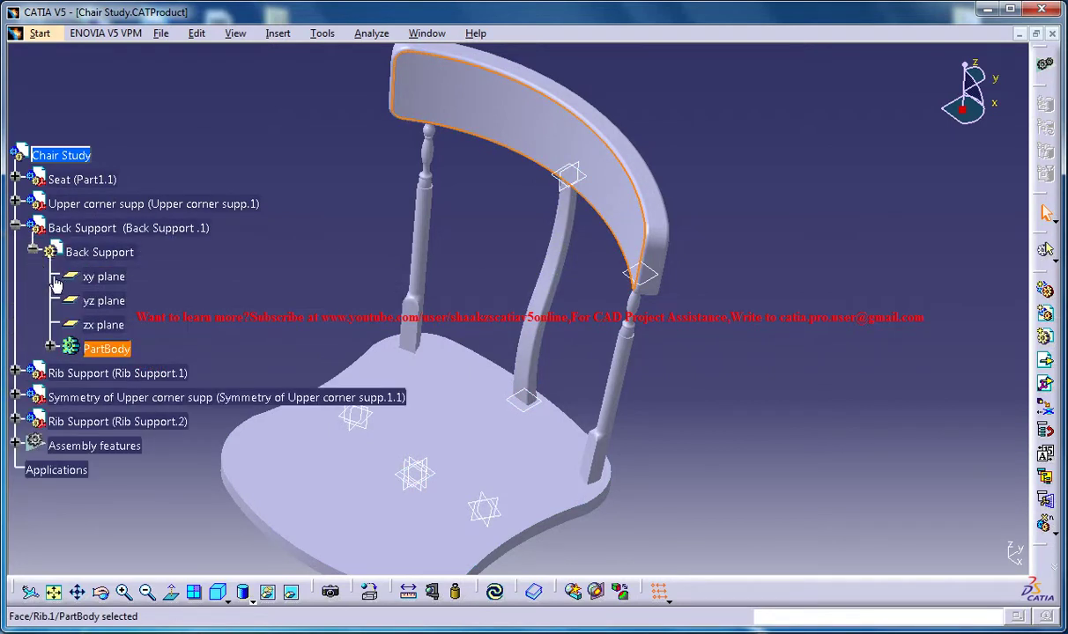
pyautogui.click(52, 347)
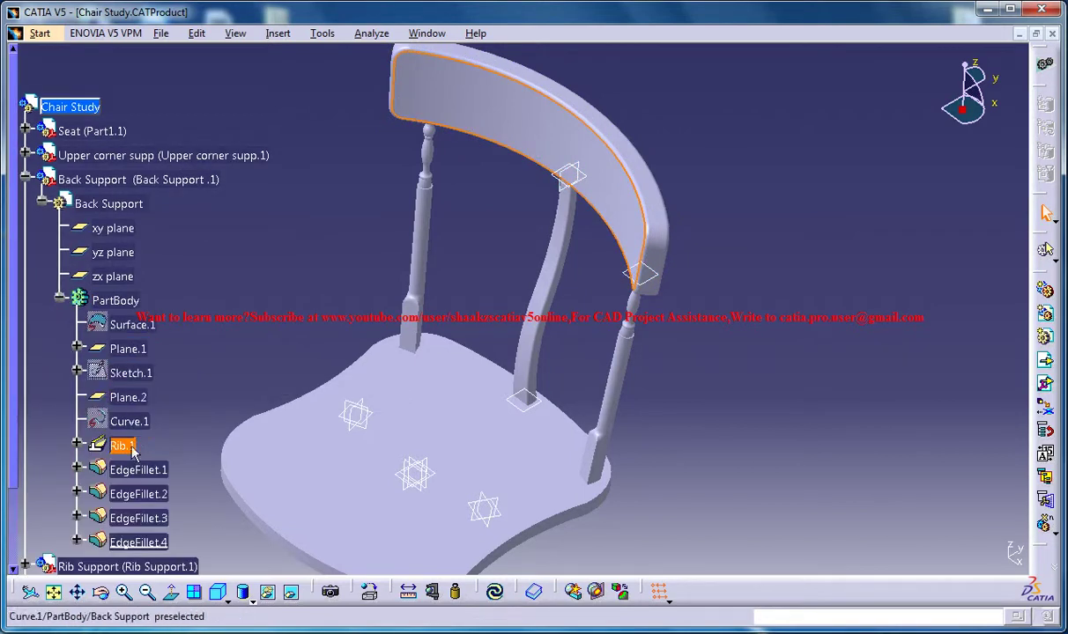
pyautogui.click(127, 447)
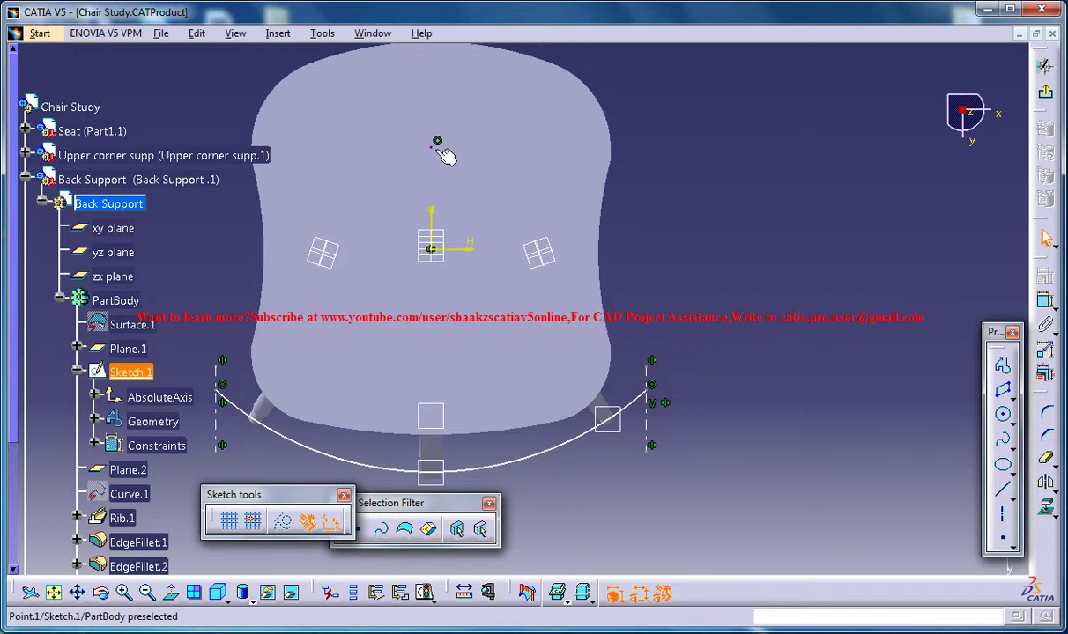
# - Exit the Sketcher, show Back Support's Sketch.1, and collapse the Back Support branch
pyautogui.click(1048, 95)
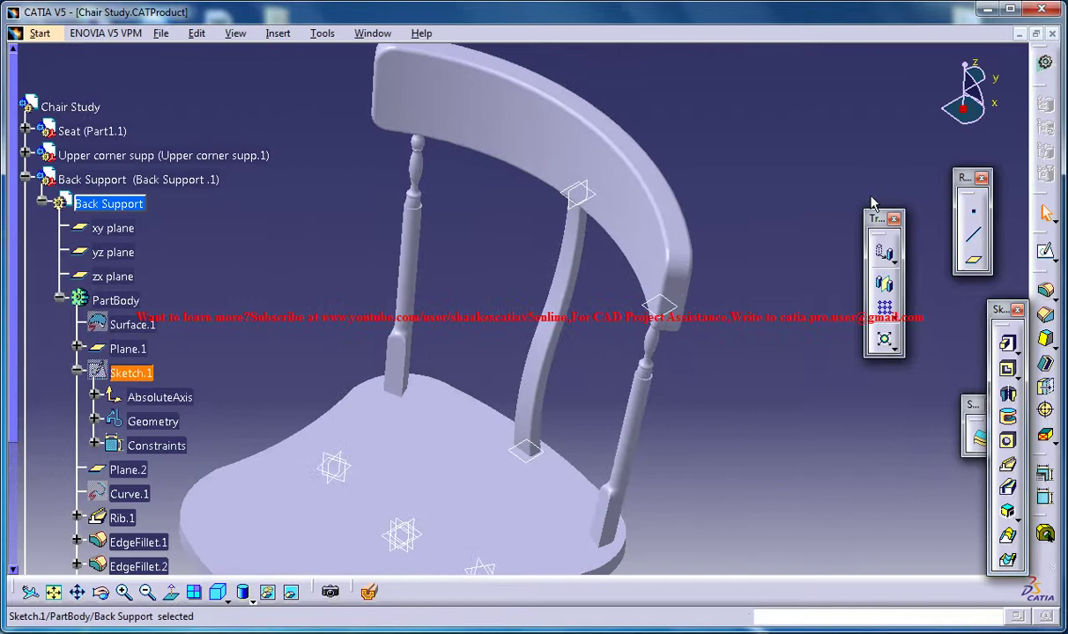
pyautogui.moveTo(636, 297); pyautogui.dragTo(663, 186, button='middle')
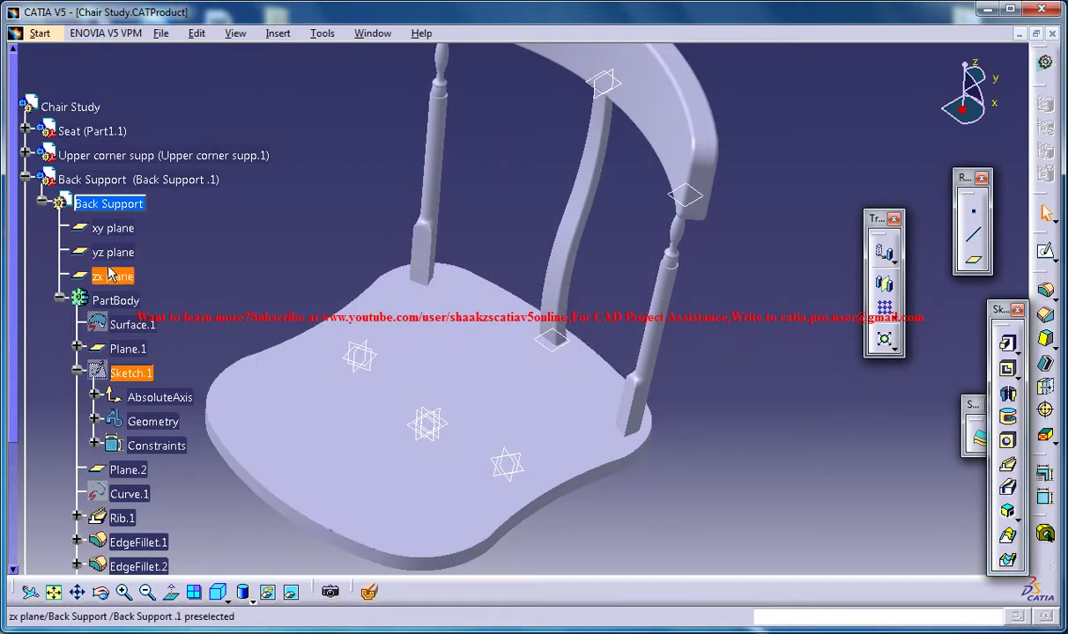
pyautogui.rightClick(126, 377)
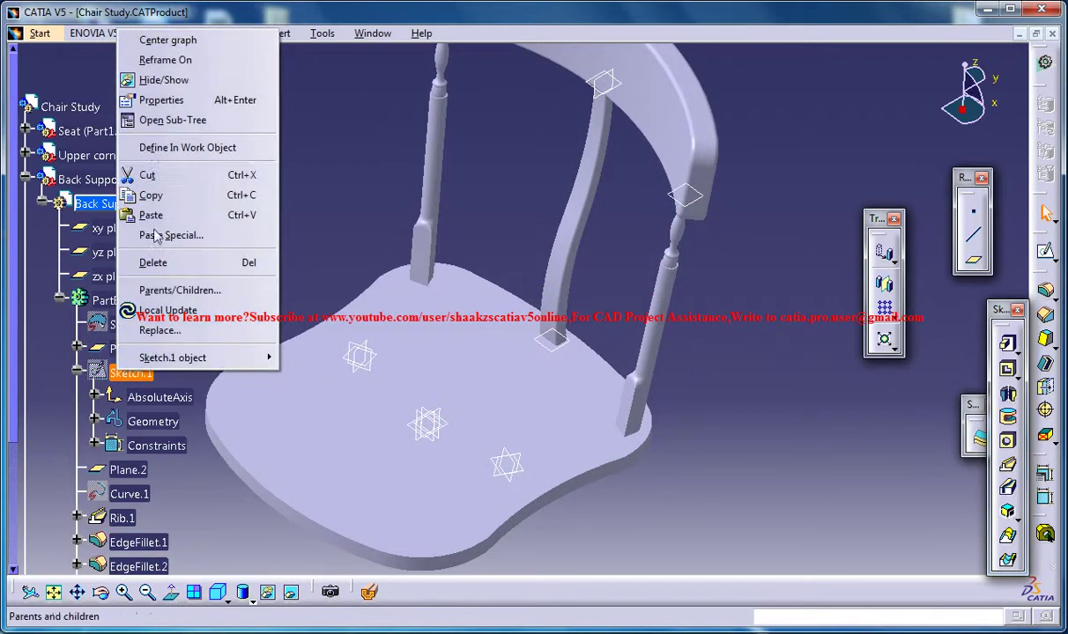
pyautogui.click(172, 78)
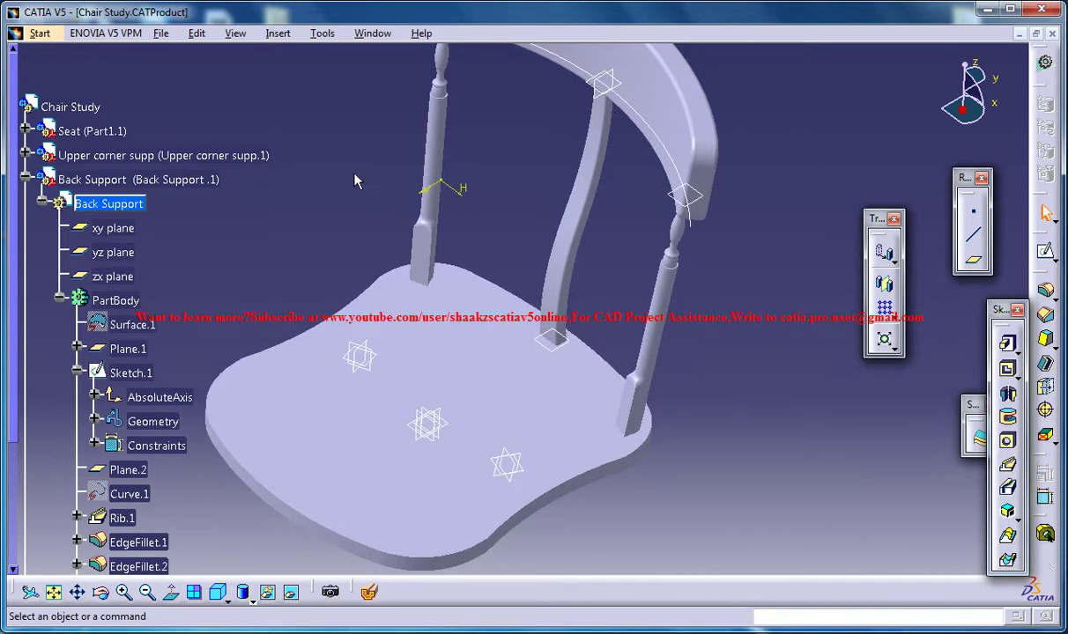
pyautogui.moveTo(355, 174); pyautogui.dragTo(298, 203, button='middle')
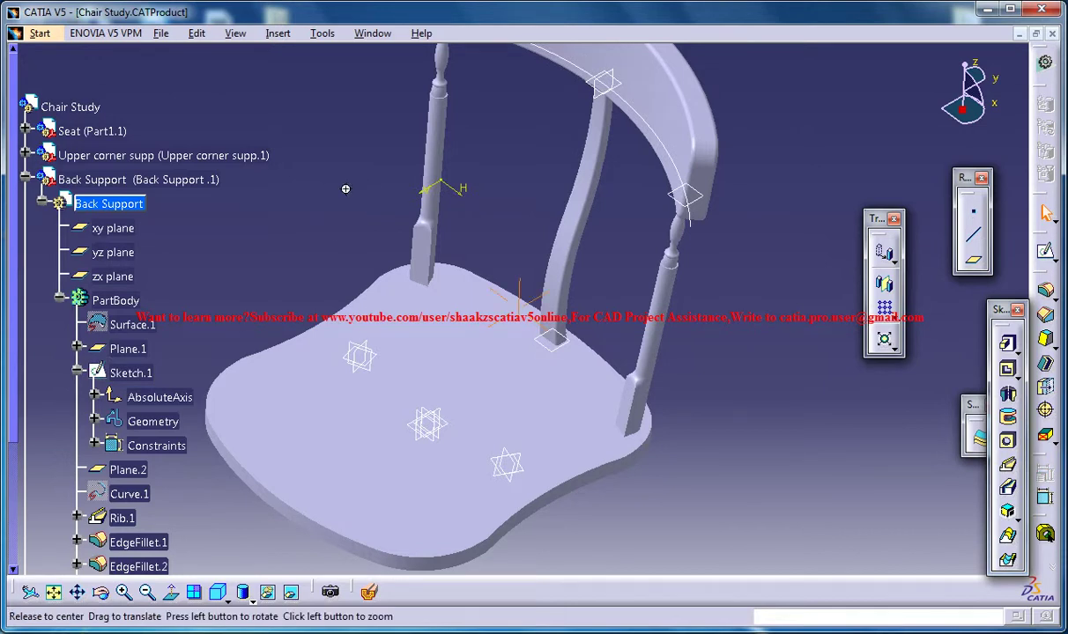
pyautogui.click(27, 179)
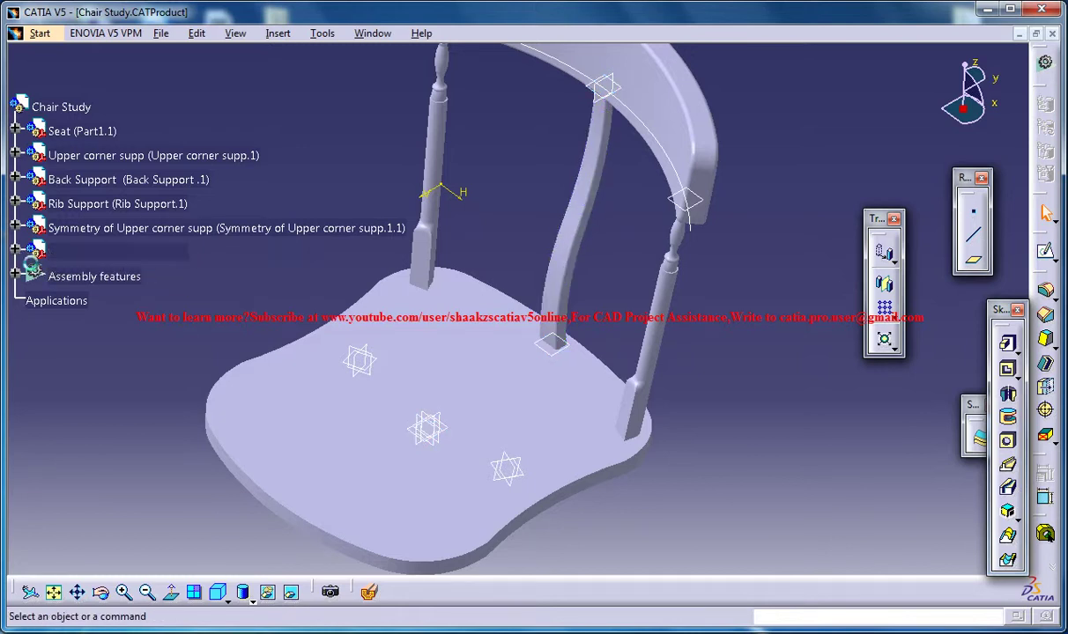
# - Expand Rib Support.2, activate Back Support and its PartBody, then pick the seat's top face
pyautogui.click(15, 252)
pyautogui.click(33, 276)
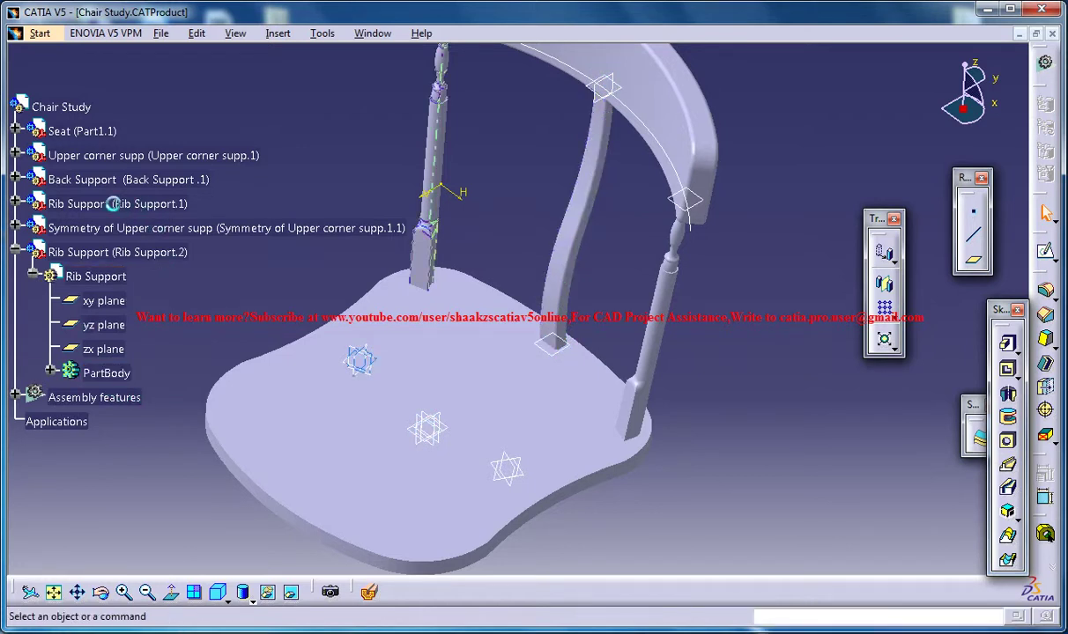
pyautogui.doubleClick(26, 185)
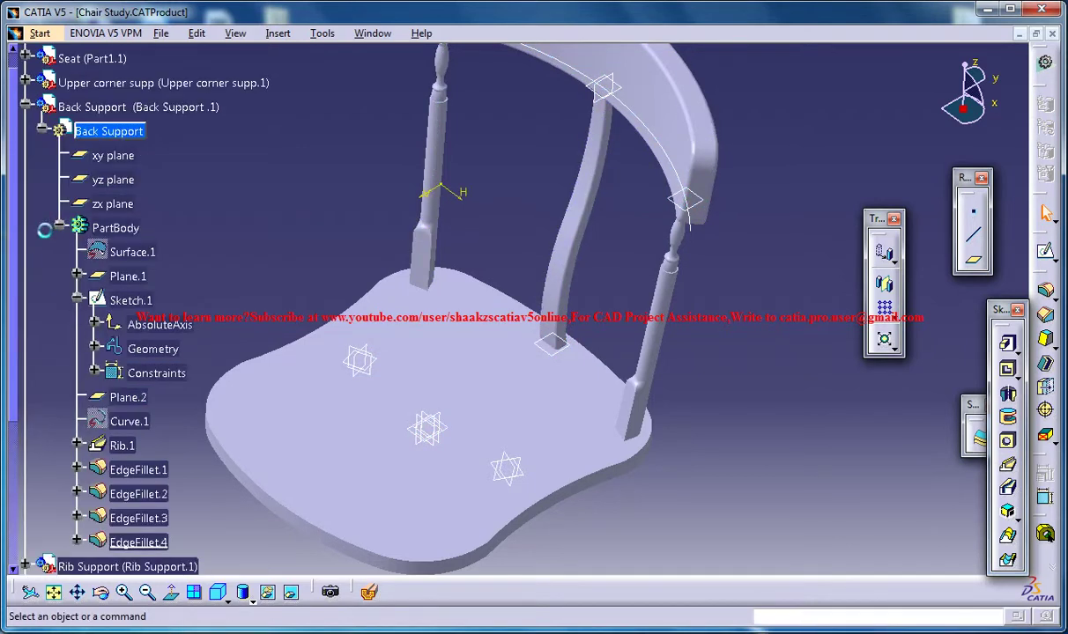
pyautogui.click(132, 229)
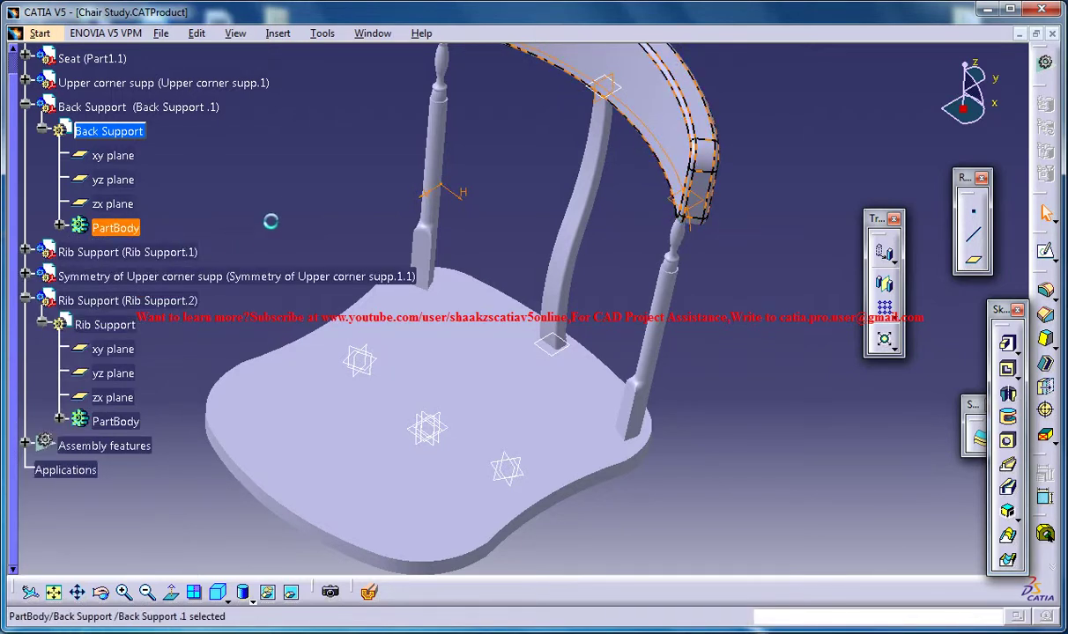
pyautogui.click(552, 427)
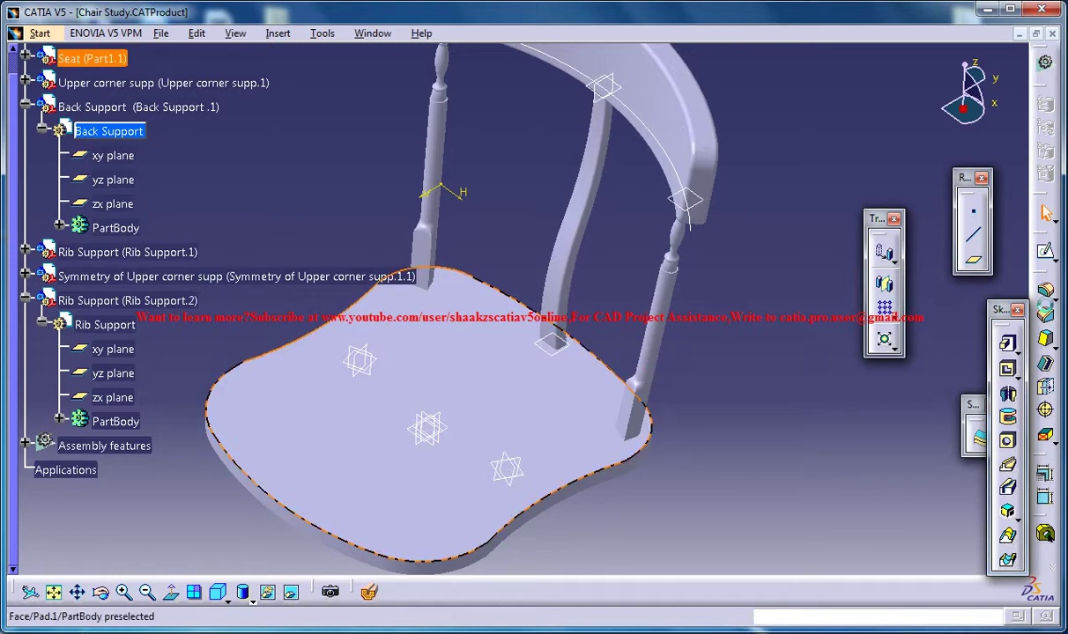
# - Sketch a point on the seat face coincident with the existing point
pyautogui.click(1047, 250)
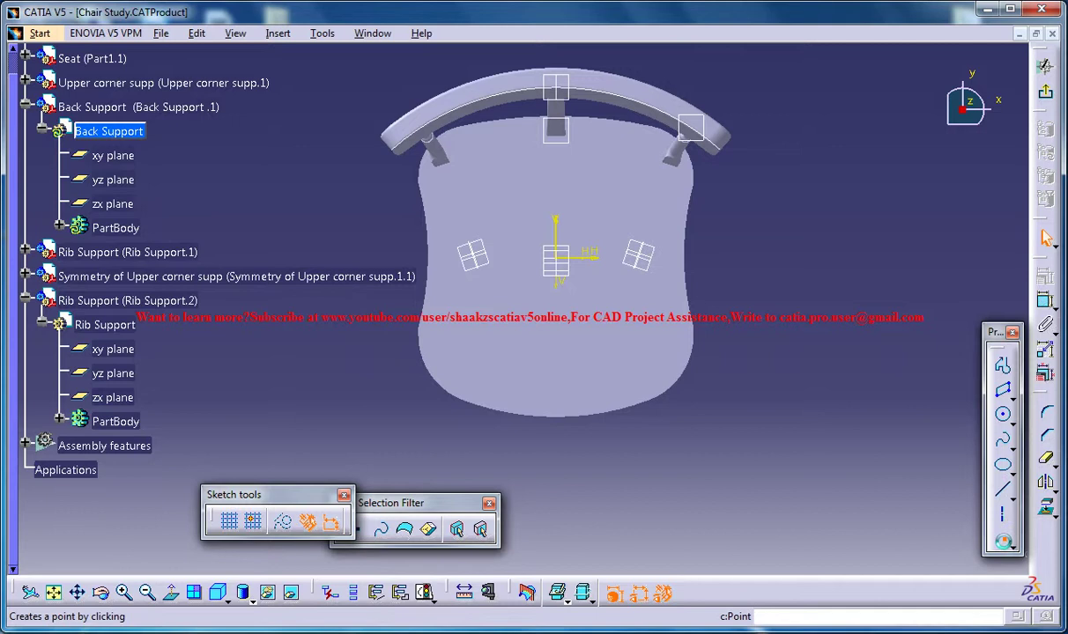
pyautogui.click(1003, 541)
pyautogui.click(559, 356)
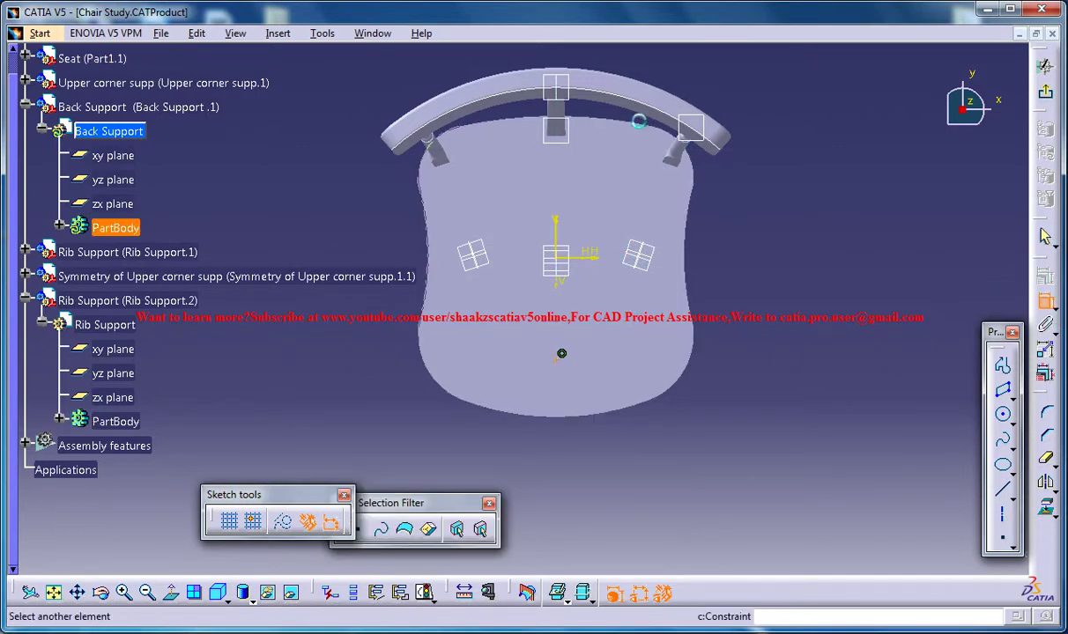
pyautogui.click(642, 105)
pyautogui.rightClick(754, 188)
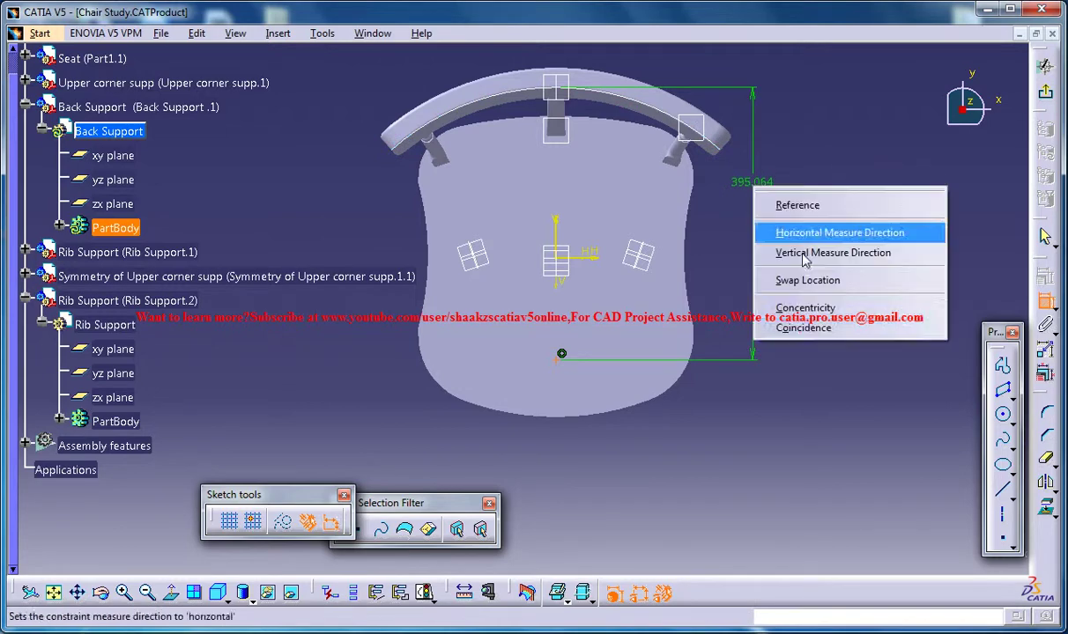
pyautogui.click(818, 329)
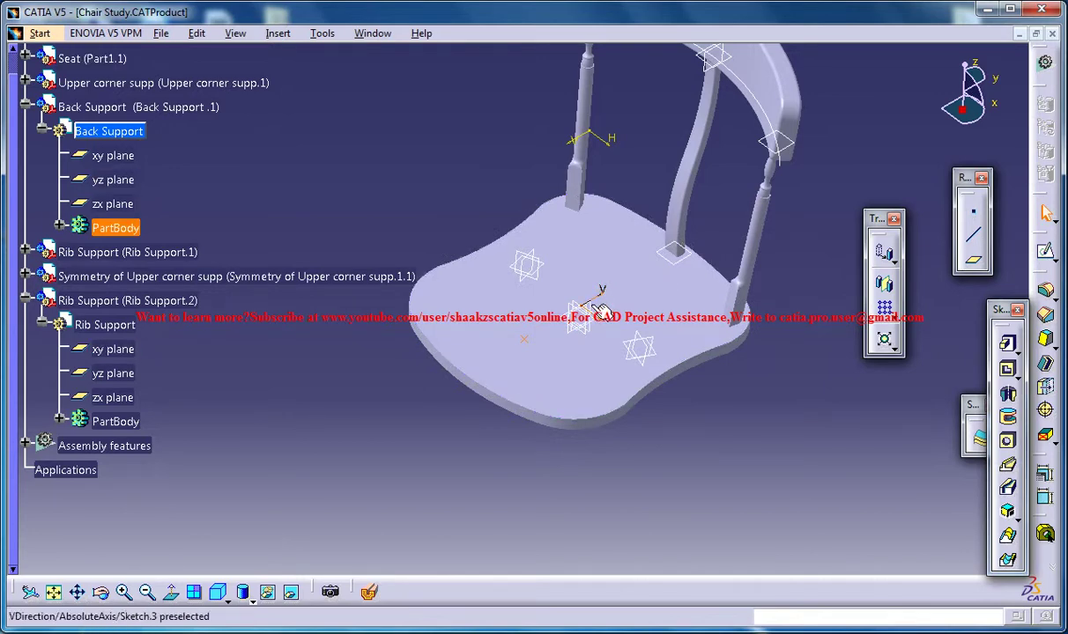
# - Sketch a vertical axis on the yz plane with its midpoint on that point
pyautogui.click(1046, 251)
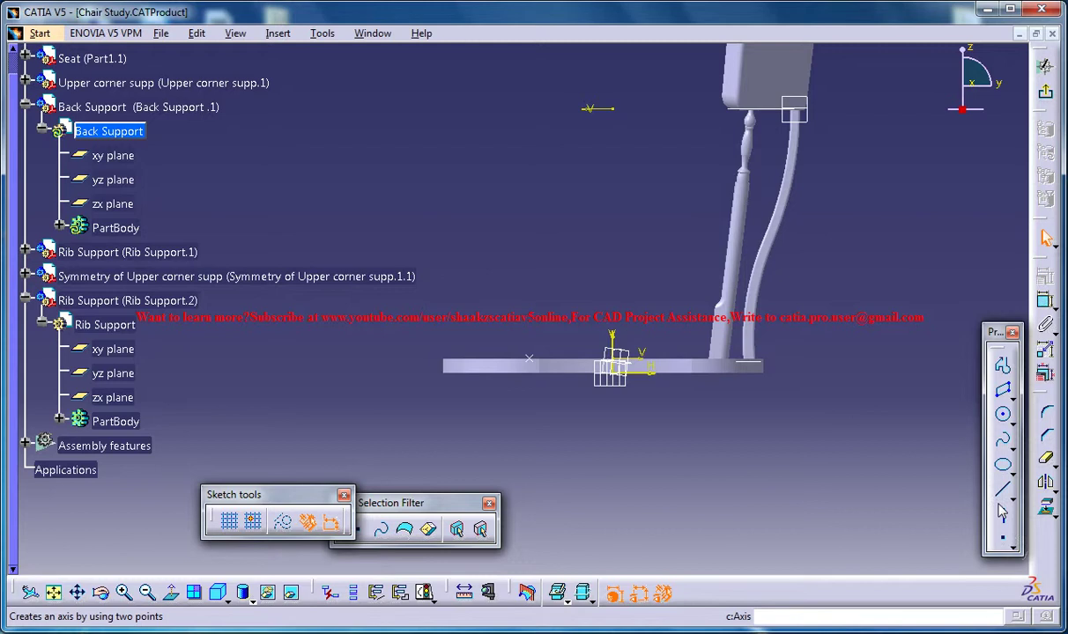
pyautogui.click(514, 234)
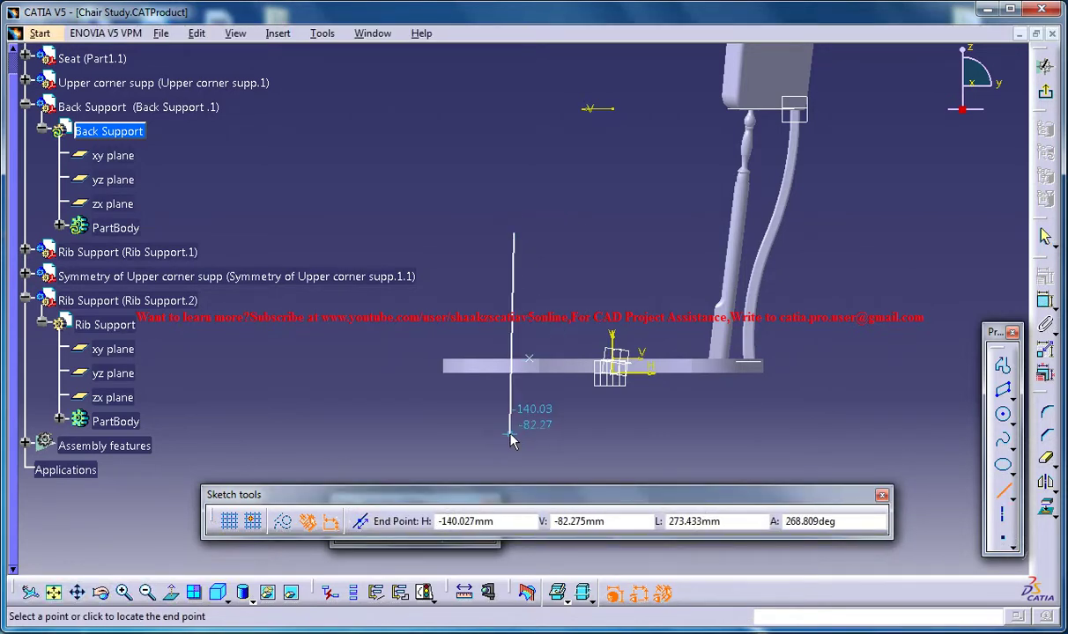
pyautogui.click(514, 430)
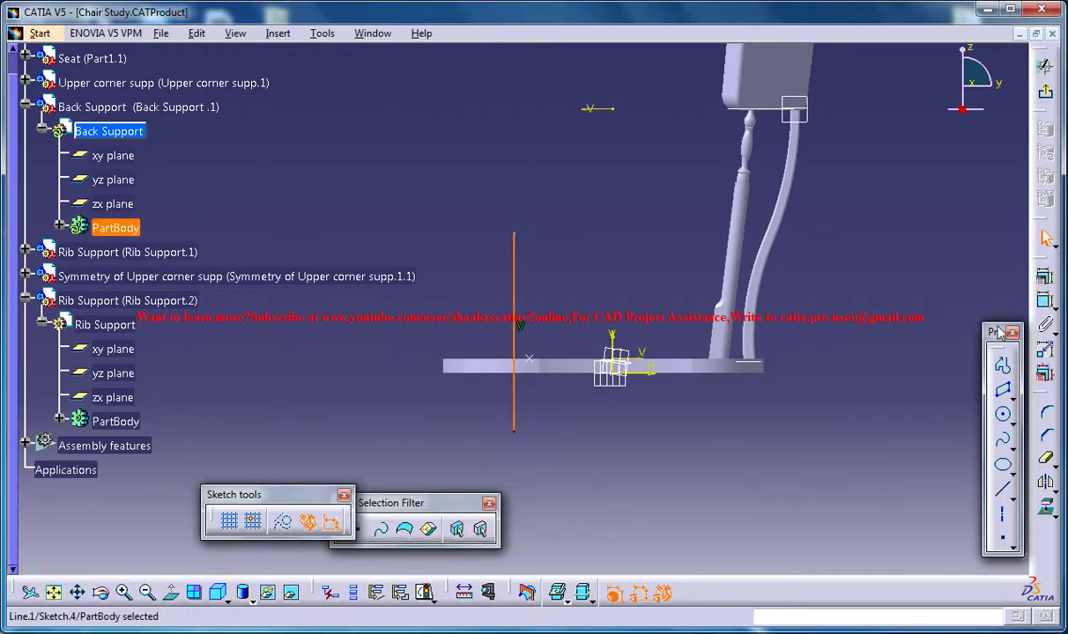
pyautogui.click(528, 359)
pyautogui.rightClick(573, 310)
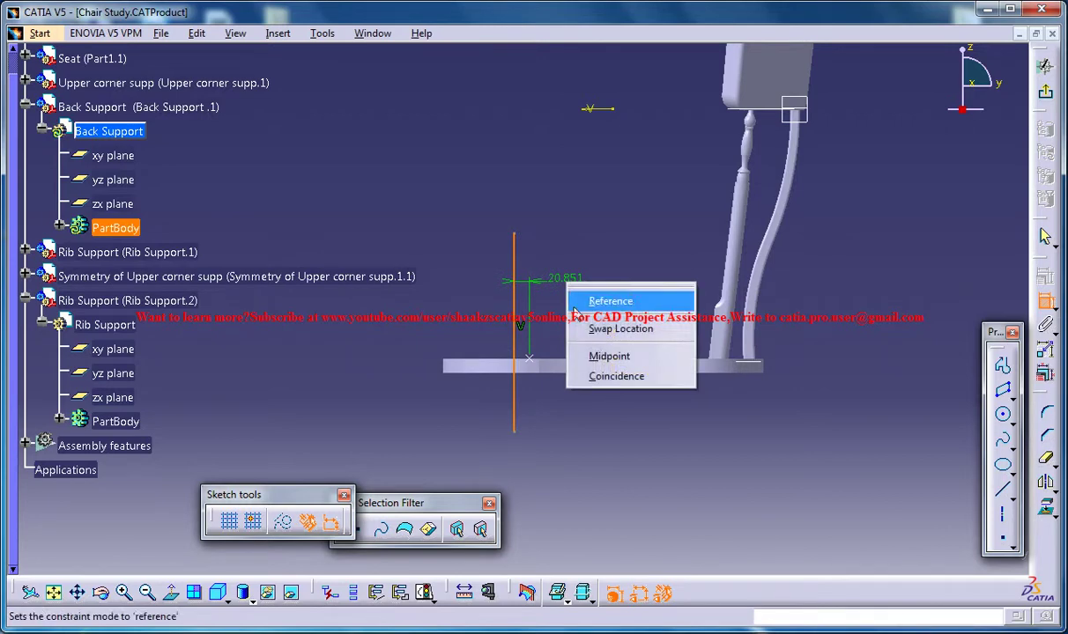
pyautogui.click(610, 356)
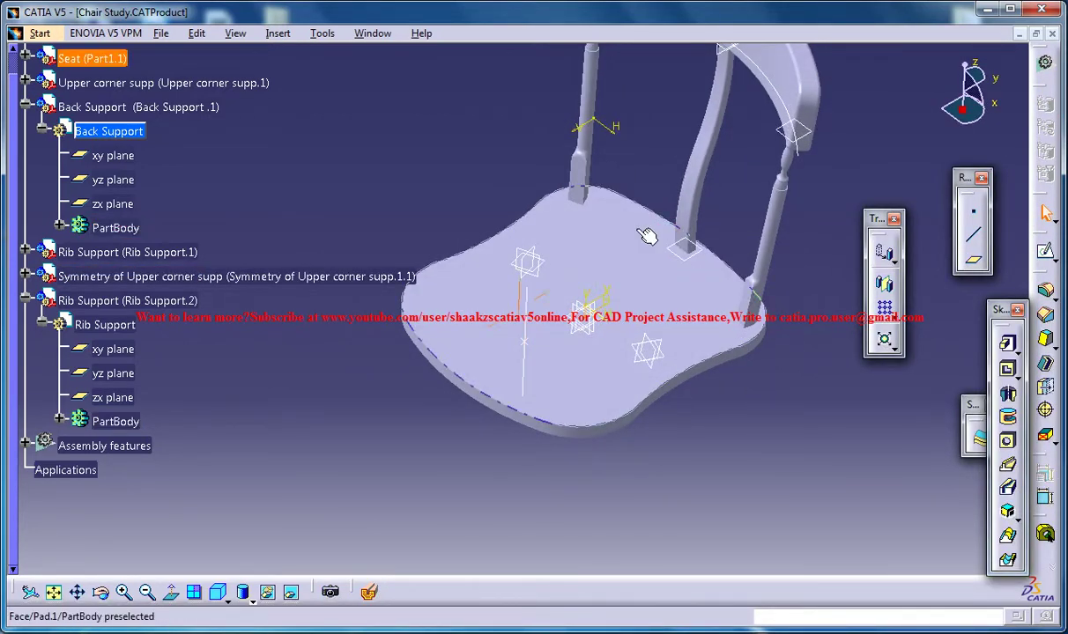
# - Reactivate the Chair Study product and look at the chair from the Top view
pyautogui.click(120, 301)
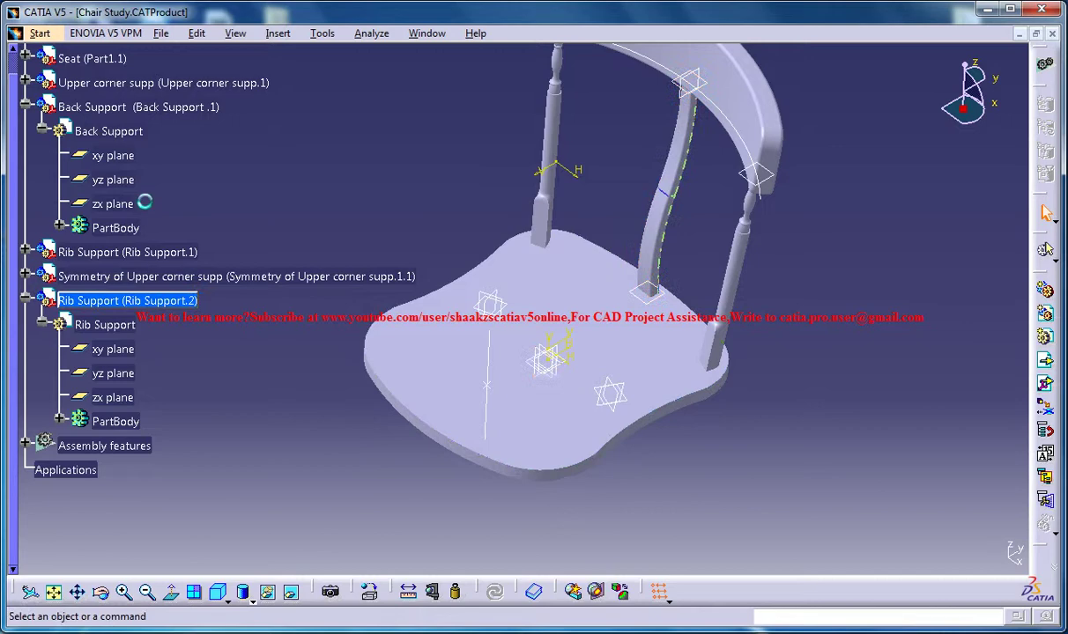
pyautogui.doubleClick(70, 193)
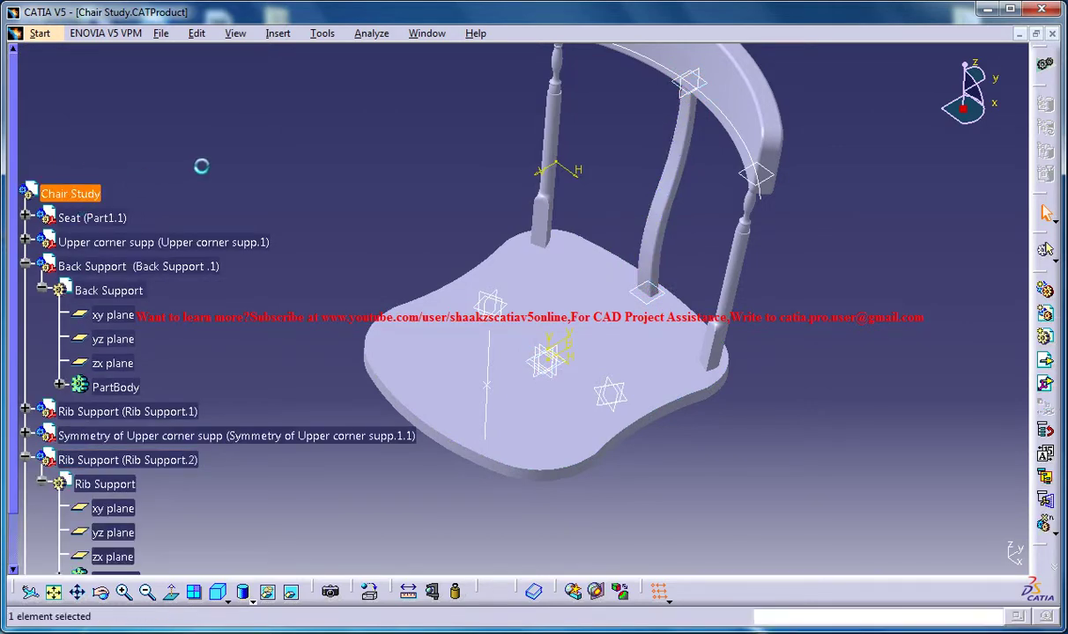
pyautogui.click(278, 34)
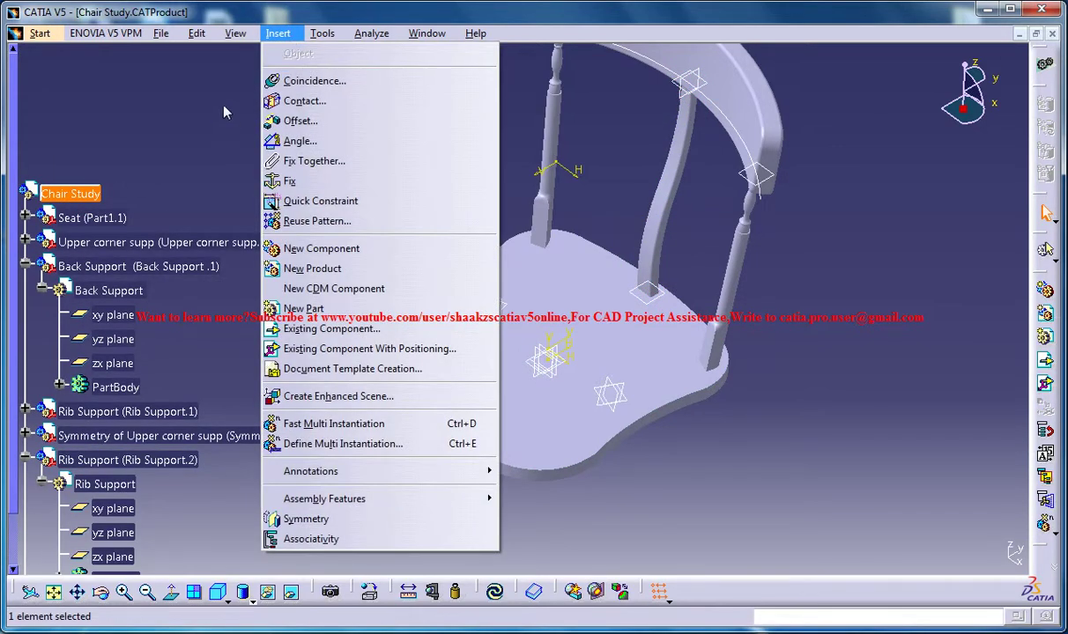
pyautogui.click(220, 81)
pyautogui.click(228, 601)
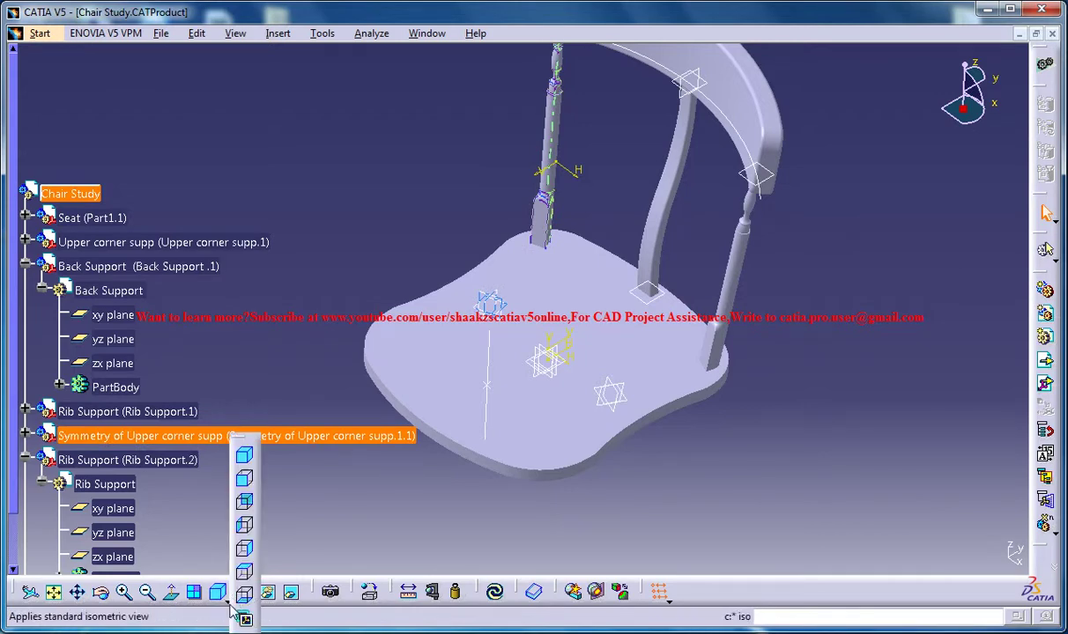
pyautogui.click(251, 552)
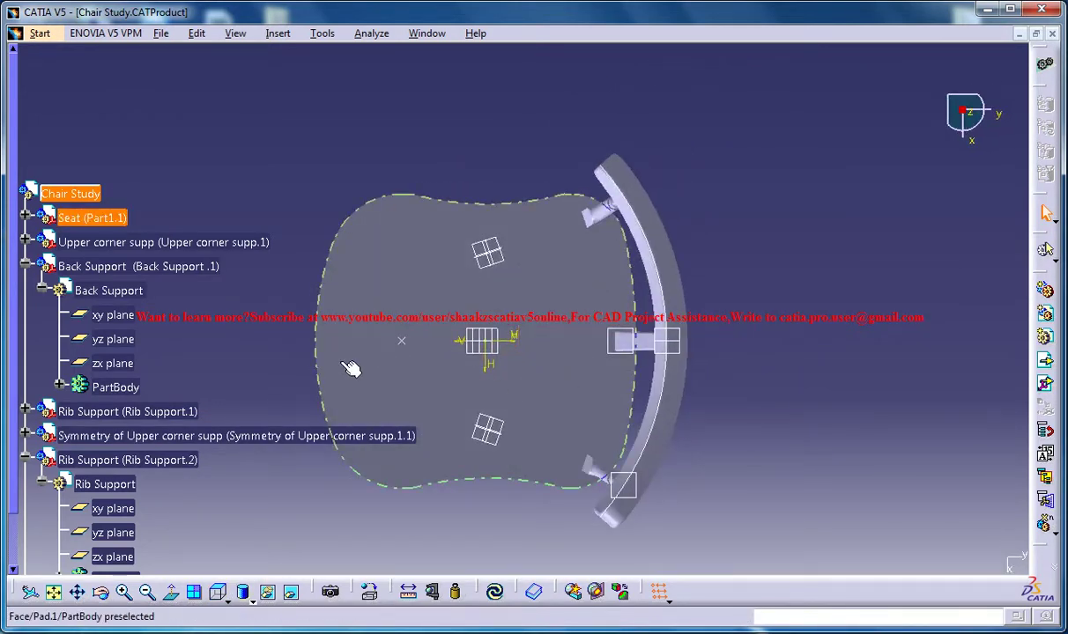
# - Set up a Manipulate rotation of Rib Support.2 about the rib's edge line as axis
pyautogui.click(196, 32)
pyautogui.moveTo(219, 228)
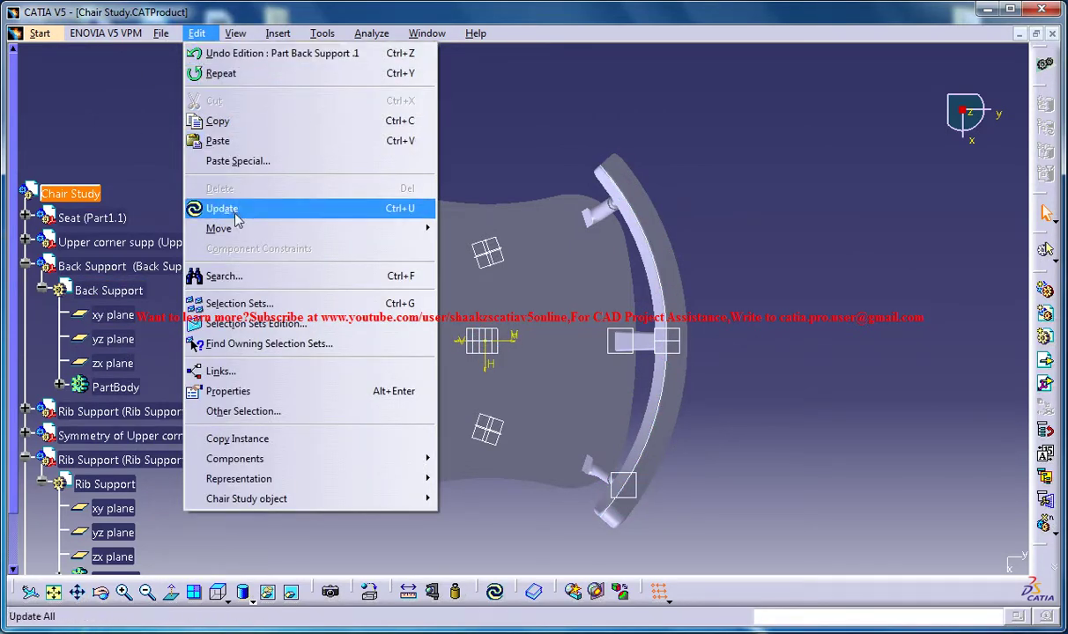
pyautogui.click(493, 231)
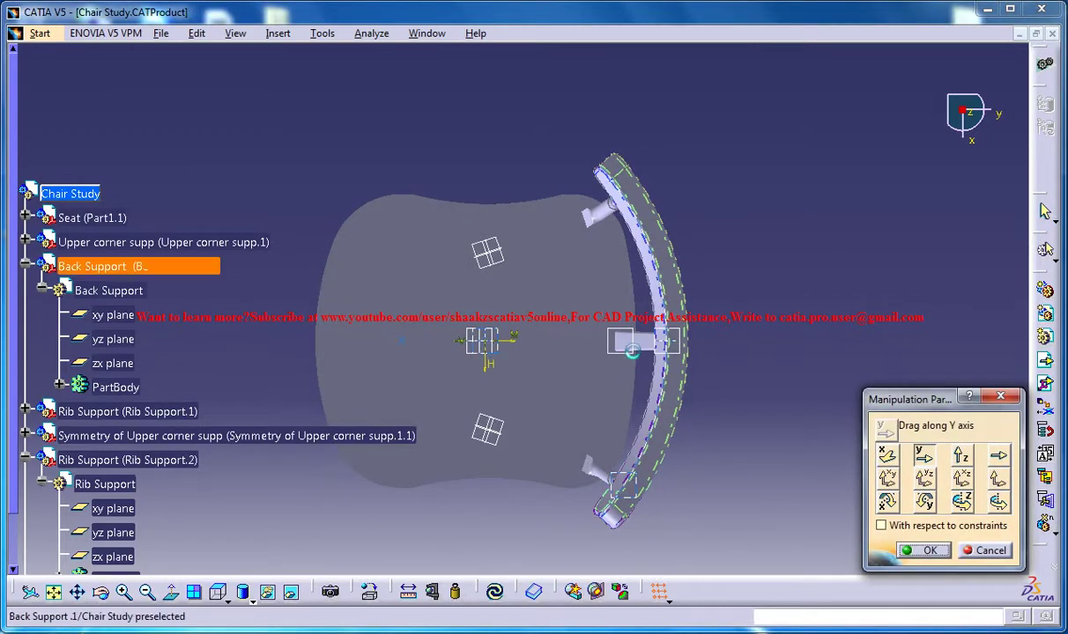
pyautogui.moveTo(640, 283); pyautogui.dragTo(645, 254)
pyautogui.moveTo(638, 274); pyautogui.dragTo(695, 425, button='middle')
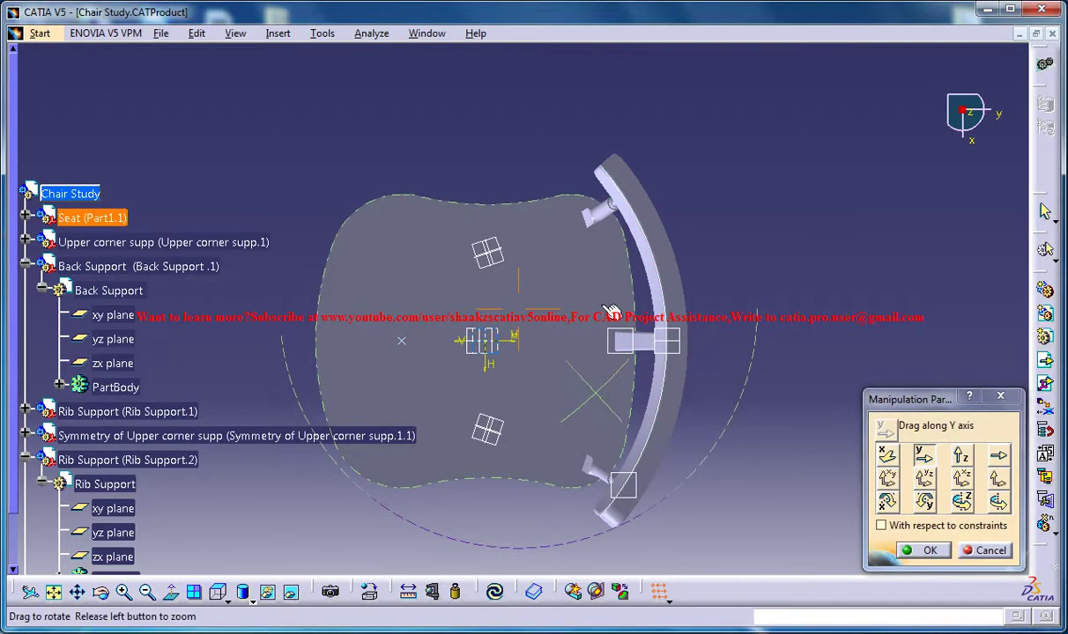
pyautogui.click(998, 501)
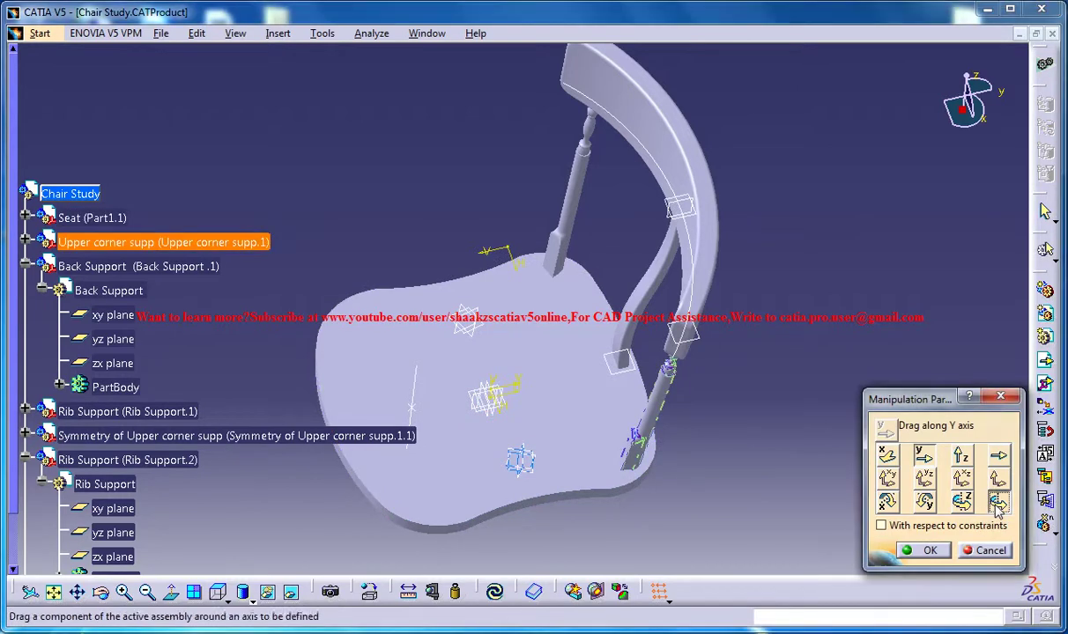
pyautogui.click(419, 393)
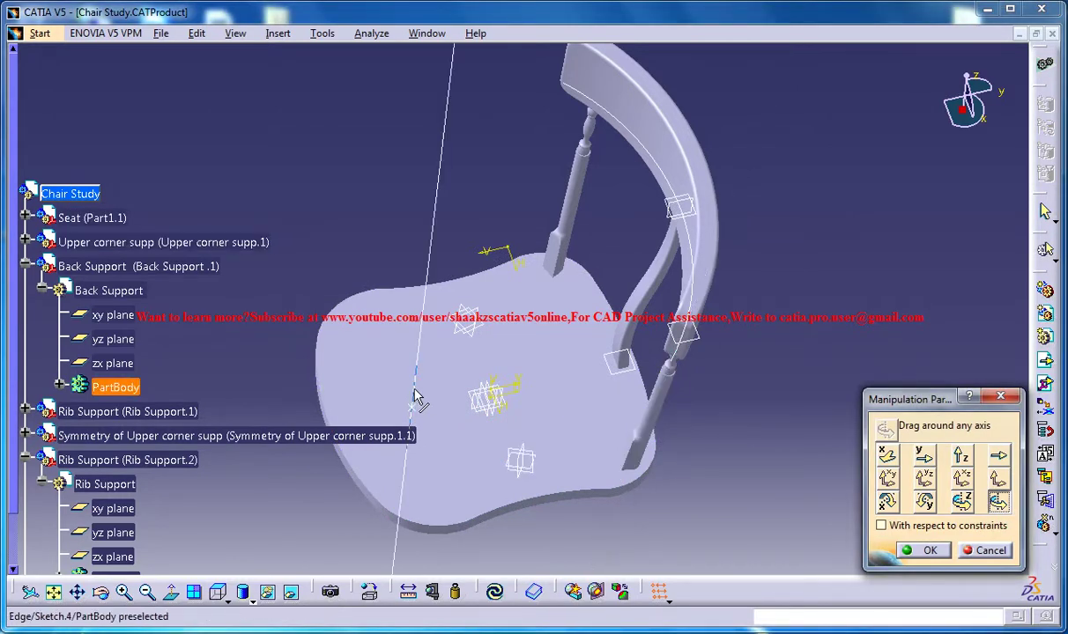
# - Swing Rib Support.2 under the curved chair back beside the first rib and apply it
pyautogui.moveTo(575, 363); pyautogui.dragTo(332, 558)
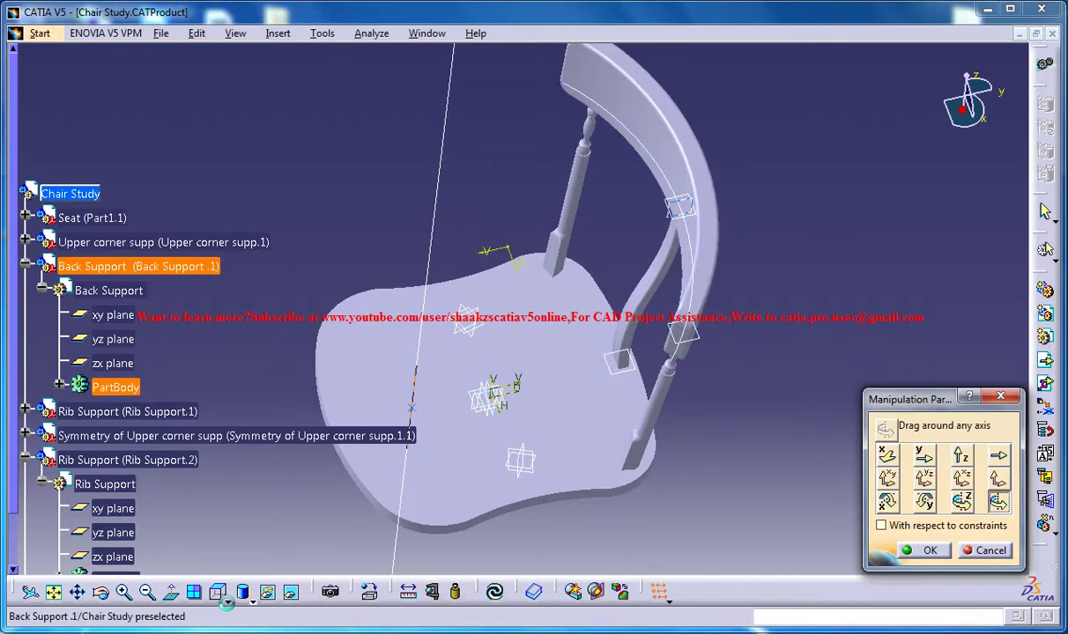
pyautogui.click(226, 600)
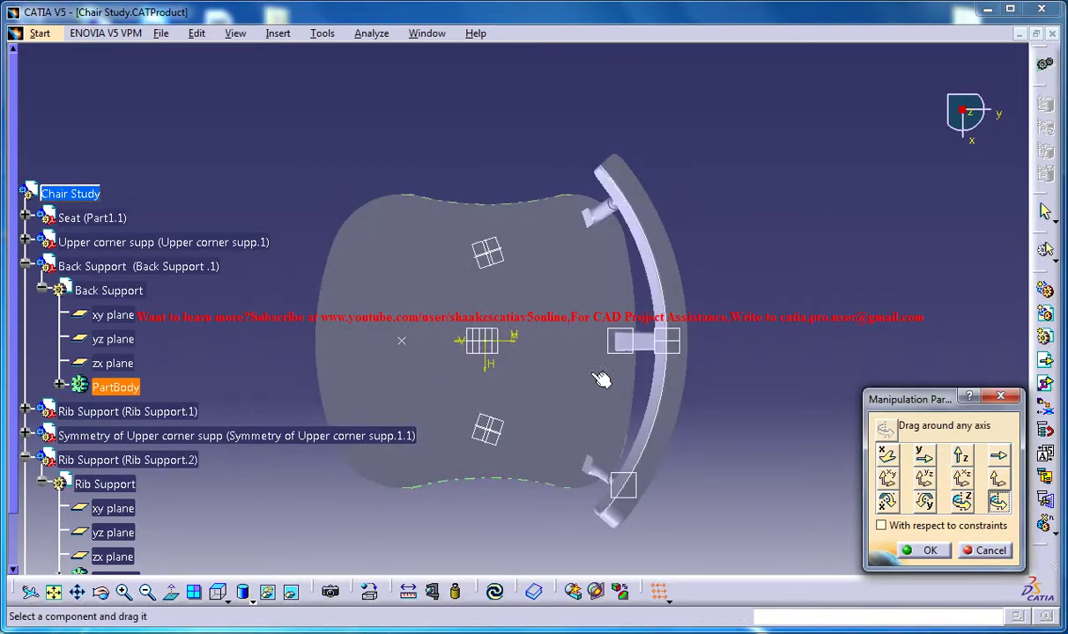
pyautogui.moveTo(657, 348); pyautogui.dragTo(649, 405)
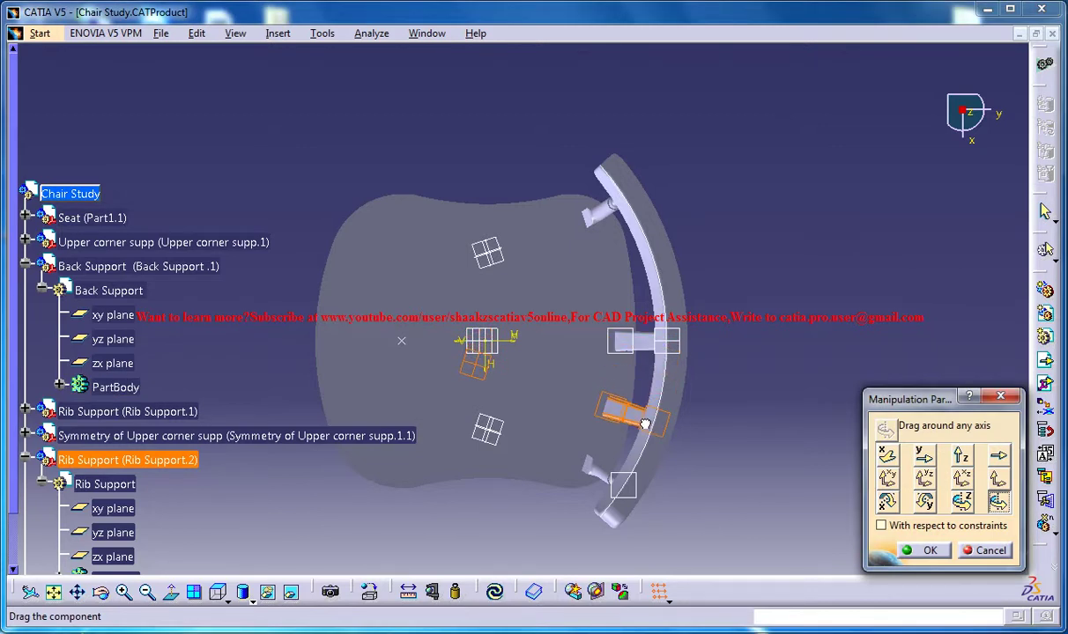
pyautogui.moveTo(646, 425); pyautogui.dragTo(648, 427)
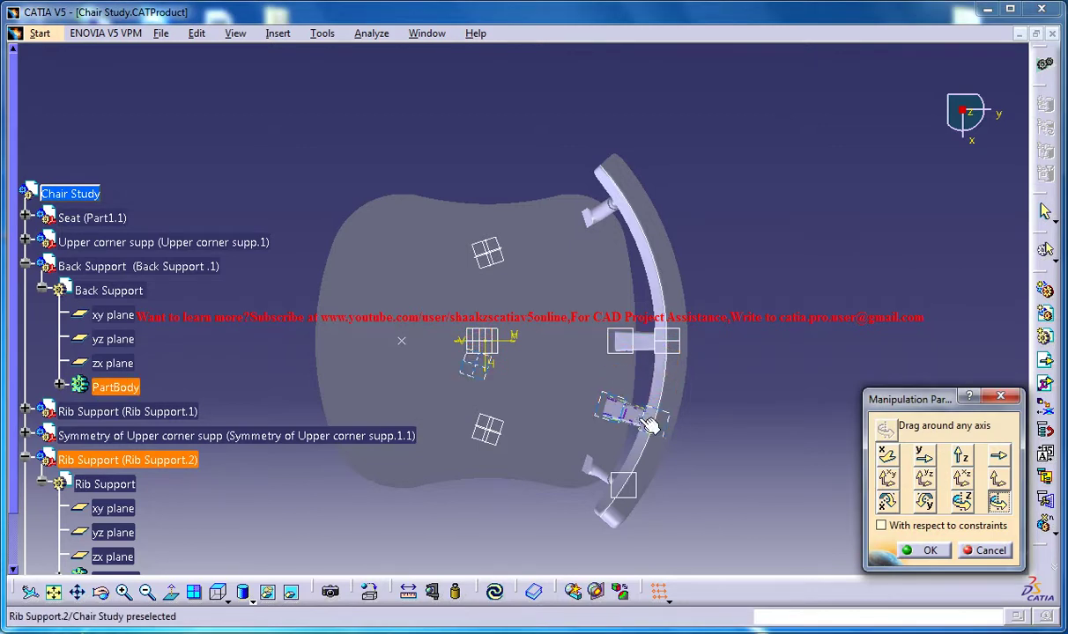
pyautogui.click(925, 551)
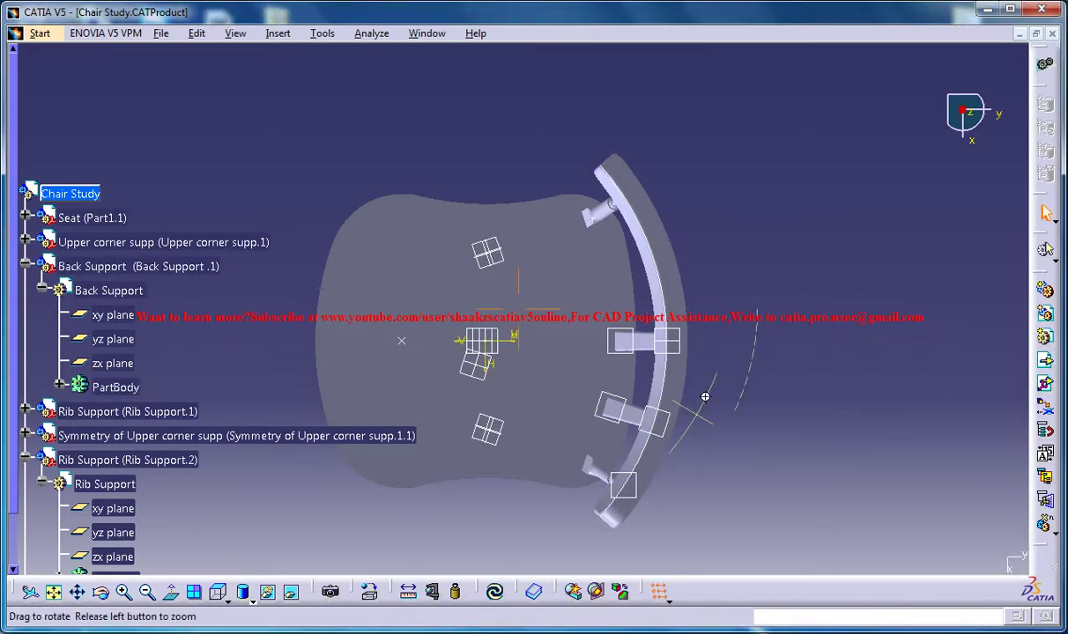
pyautogui.moveTo(705, 397); pyautogui.dragTo(595, 256, button='middle')
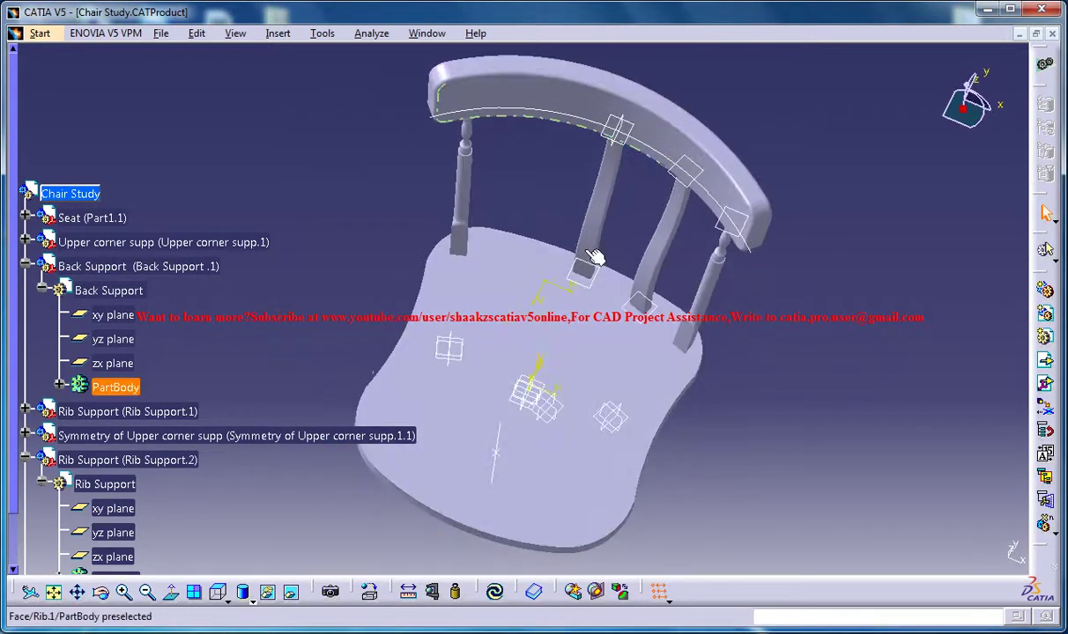
pyautogui.moveTo(539, 323); pyautogui.dragTo(513, 229, button='middle')
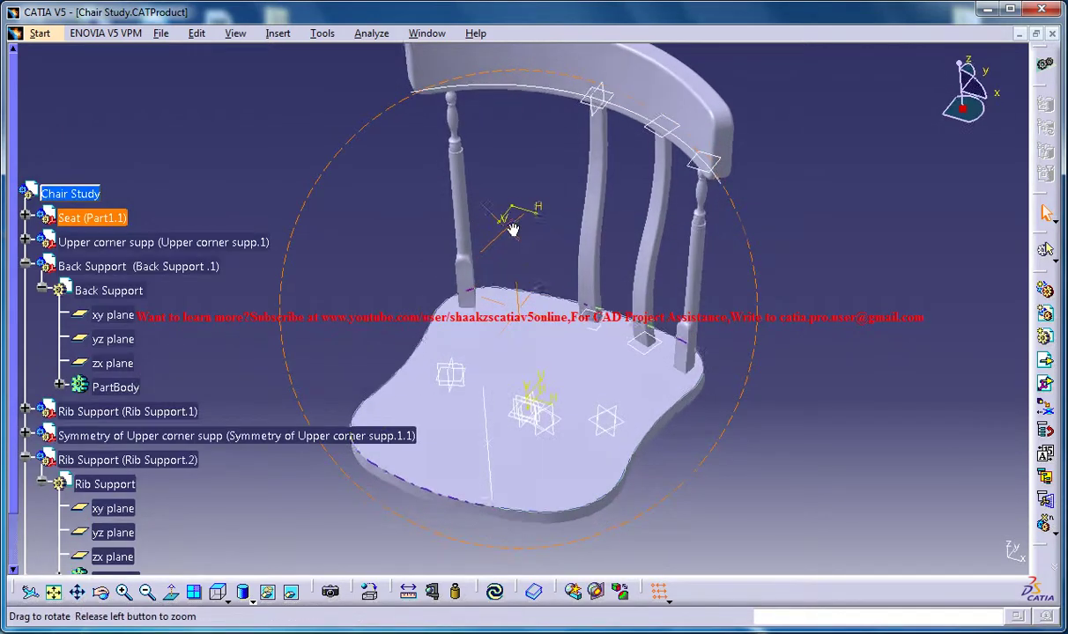
# - Mirror Rib Support.2 across its yz plane as a new Symmetry component
pyautogui.scroll(-3, 257, 327)
pyautogui.scroll(-1, 172, 346)
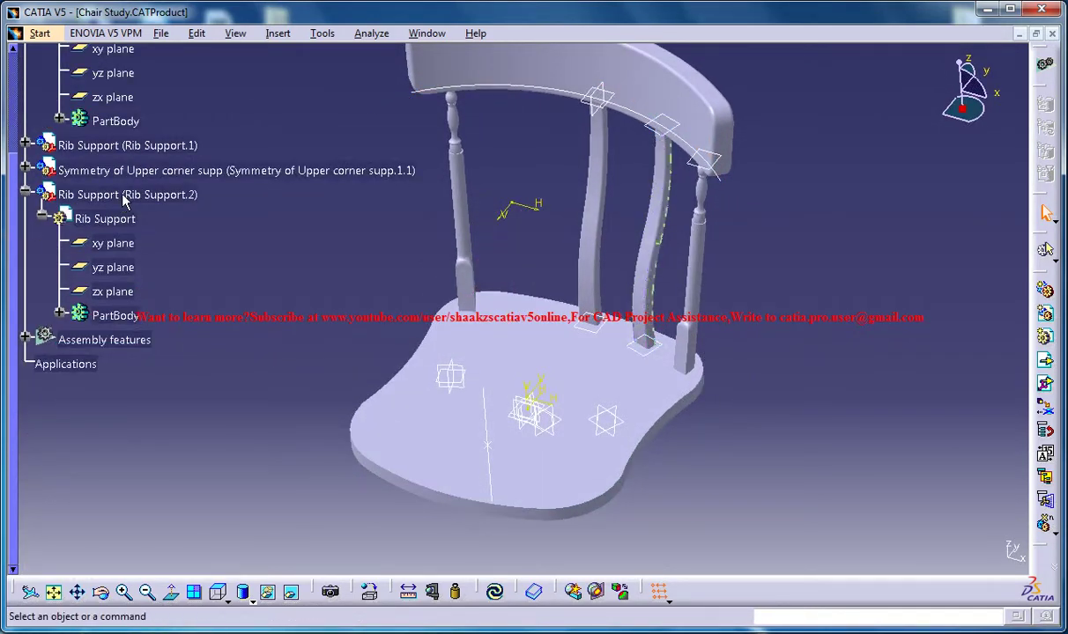
pyautogui.click(159, 194)
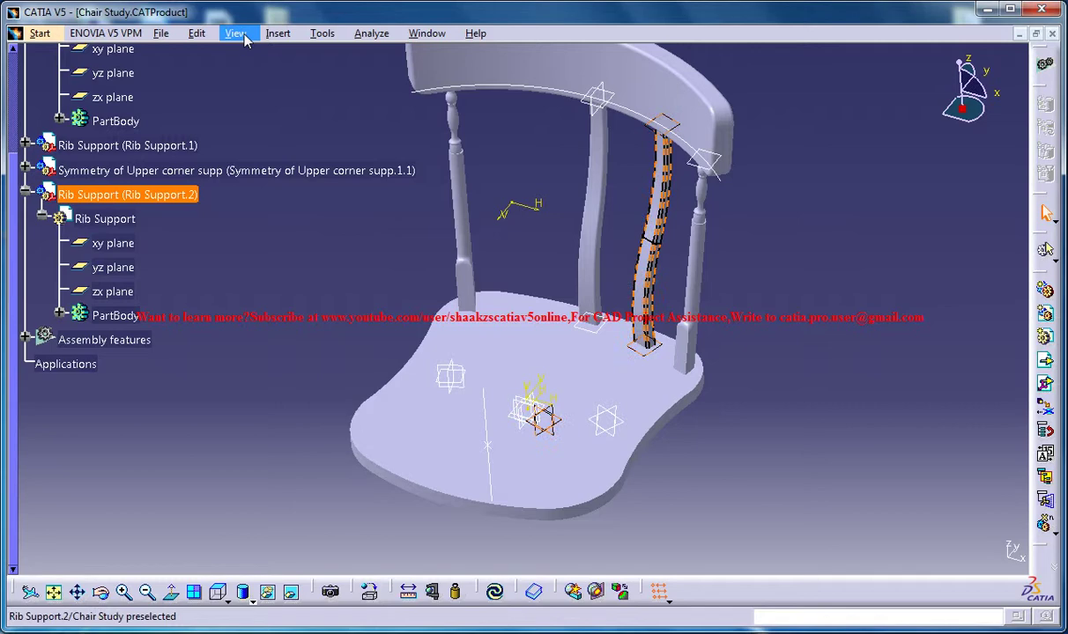
pyautogui.click(278, 33)
pyautogui.click(308, 492)
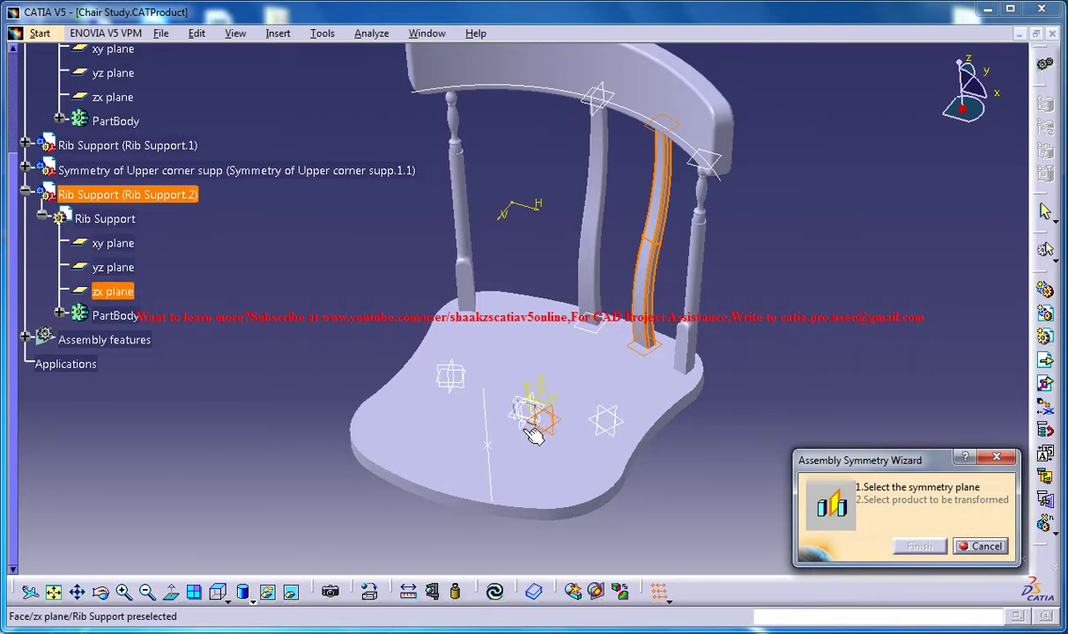
pyautogui.moveTo(535, 425); pyautogui.dragTo(532, 412, button='middle')
pyautogui.moveTo(540, 363); pyautogui.dragTo(538, 362, button='middle')
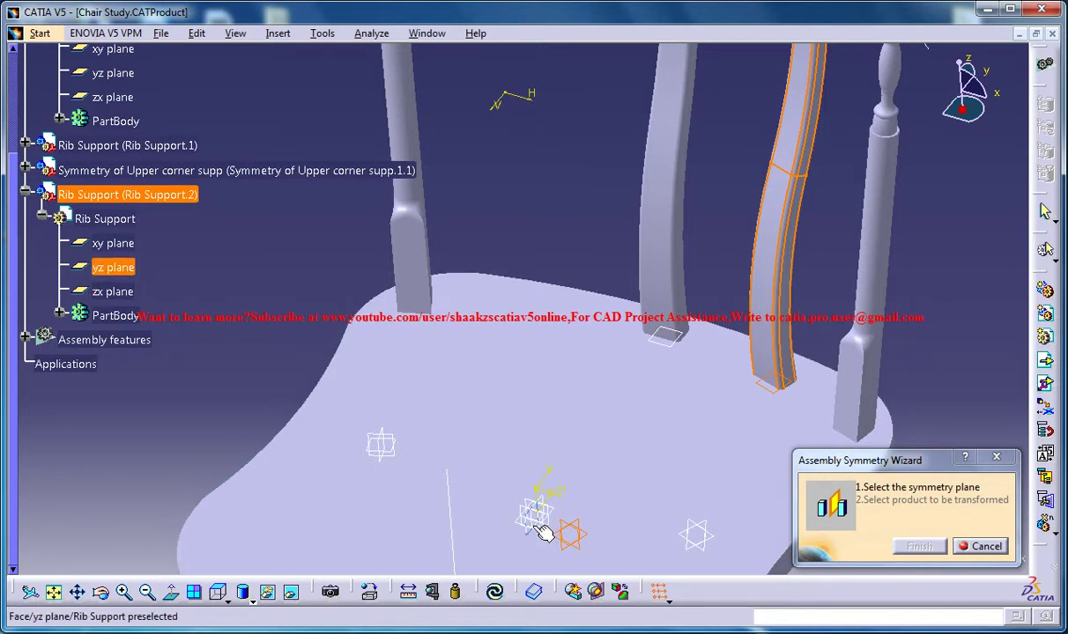
pyautogui.click(548, 507)
pyautogui.click(546, 513)
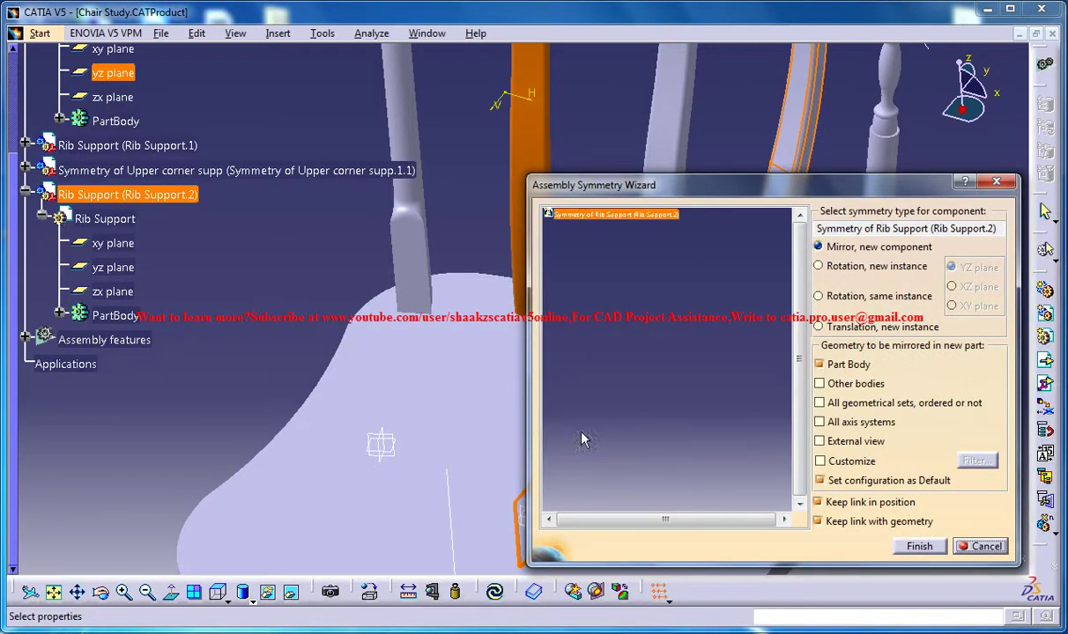
pyautogui.click(900, 552)
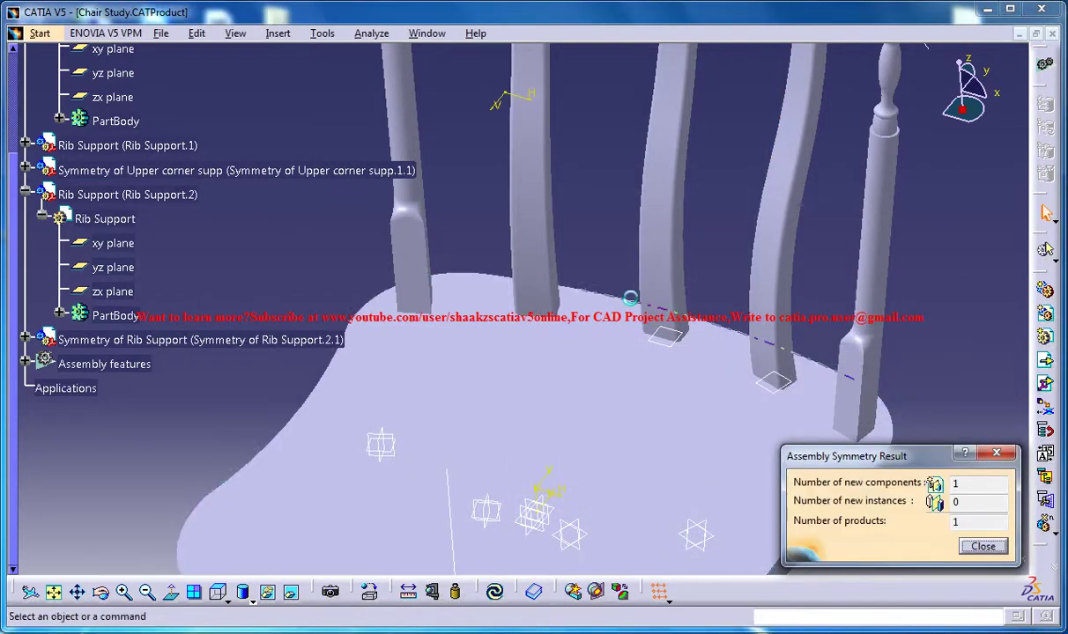
# - Close the Assembly Symmetry Result summary and orbit to inspect the mirrored rib in the chair back
pyautogui.moveTo(994, 525); pyautogui.dragTo(665, 250, button='middle')
pyautogui.click(984, 547)
pyautogui.moveTo(677, 306); pyautogui.dragTo(468, 152, button='middle')
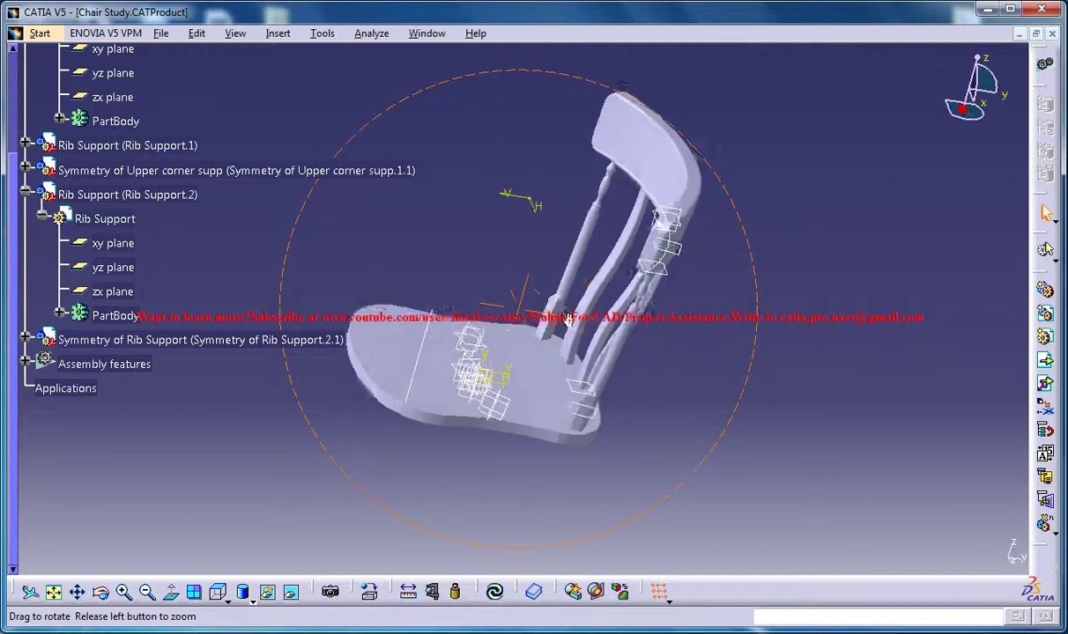
pyautogui.moveTo(469, 152); pyautogui.dragTo(477, 297, button='middle')
pyautogui.moveTo(438, 371); pyautogui.dragTo(469, 410, button='middle')
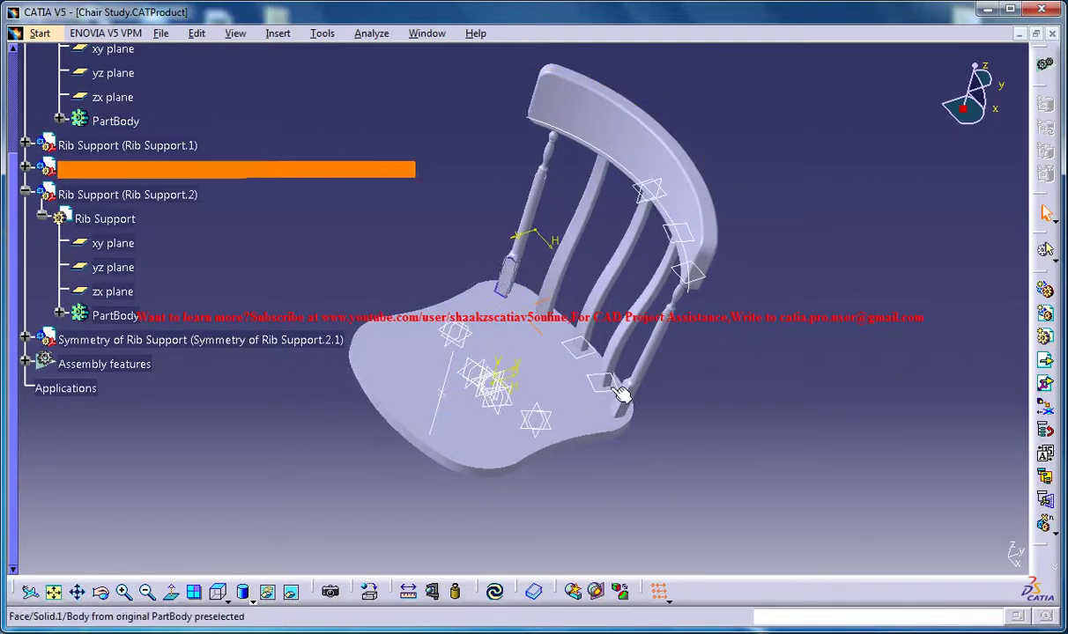
pyautogui.moveTo(526, 267)
pyautogui.mouseDown(button='middle')
pyautogui.moveTo(477, 289)
pyautogui.moveTo(556, 249)
pyautogui.moveTo(494, 361)
pyautogui.moveTo(636, 229)
pyautogui.moveTo(634, 393)
pyautogui.mouseUp(button='middle')
pyautogui.moveTo(567, 398)
pyautogui.mouseDown(button='middle')
pyautogui.moveTo(611, 385)
pyautogui.moveTo(524, 436)
pyautogui.moveTo(529, 389)
pyautogui.moveTo(569, 430)
pyautogui.moveTo(574, 408)
pyautogui.moveTo(665, 391)
pyautogui.mouseUp(button='middle')
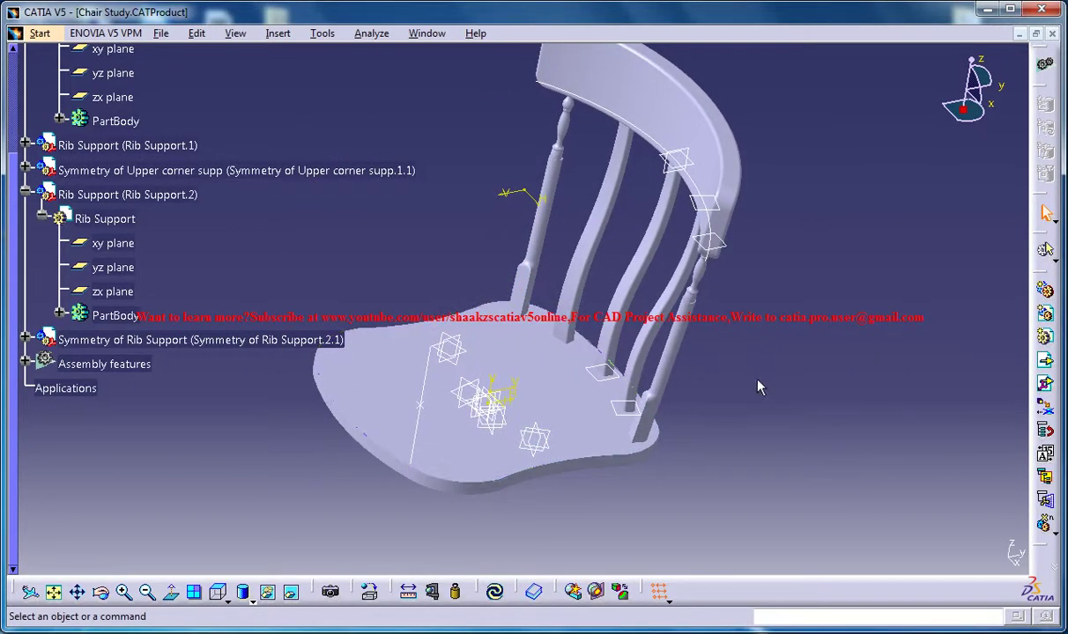